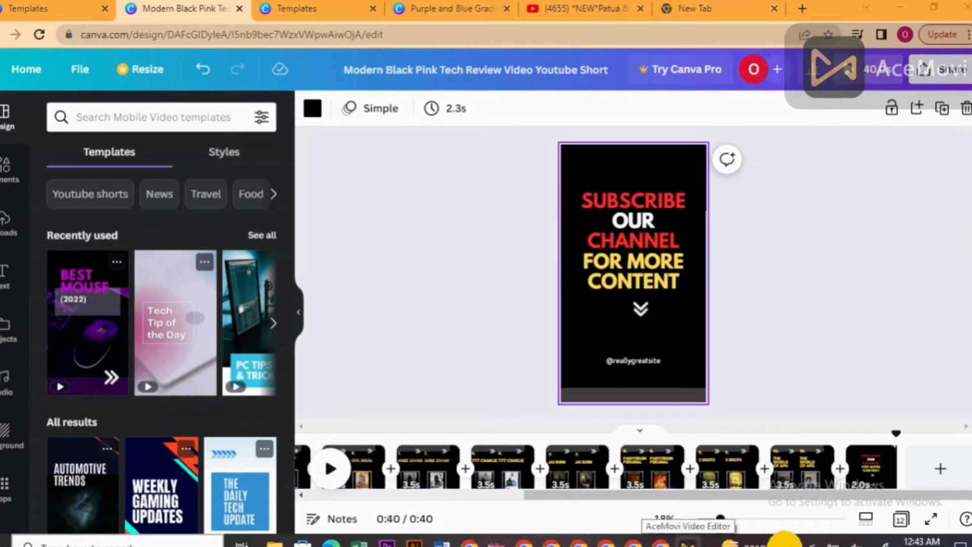
left_click(789, 539)
left_click(786, 521)
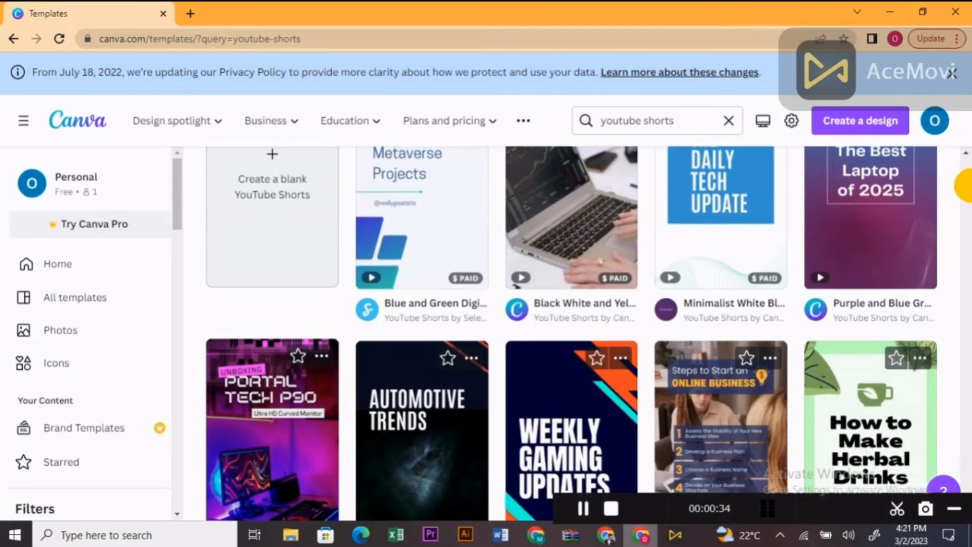
Find the Modern Black Pink Tech Review Video template among the YouTube Shorts results and open it for customizing.
scroll(965, 190, "down", 3)
scroll(964, 190, "down", 2)
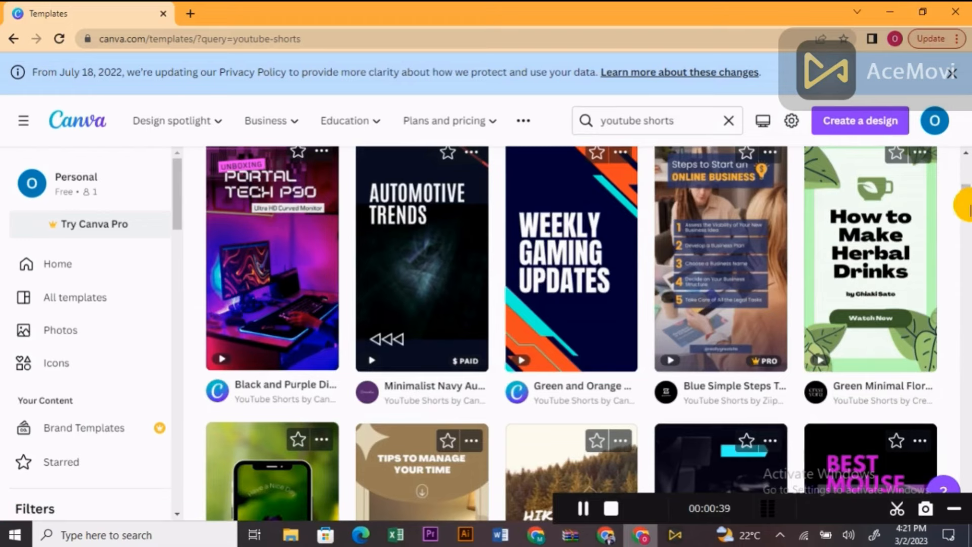
scroll(968, 208, "down", 4)
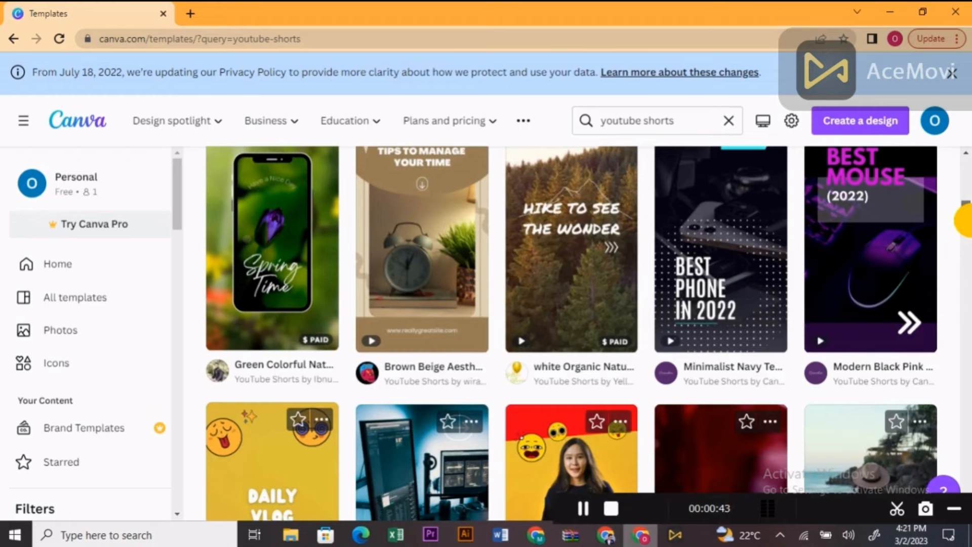
scroll(965, 218, "up", 1)
scroll(964, 218, "down", 1)
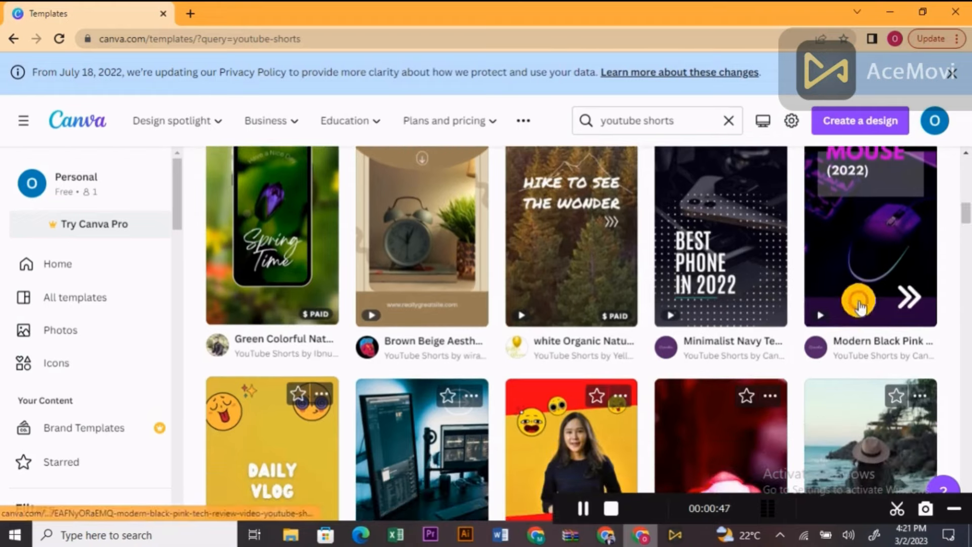
left_click(917, 254)
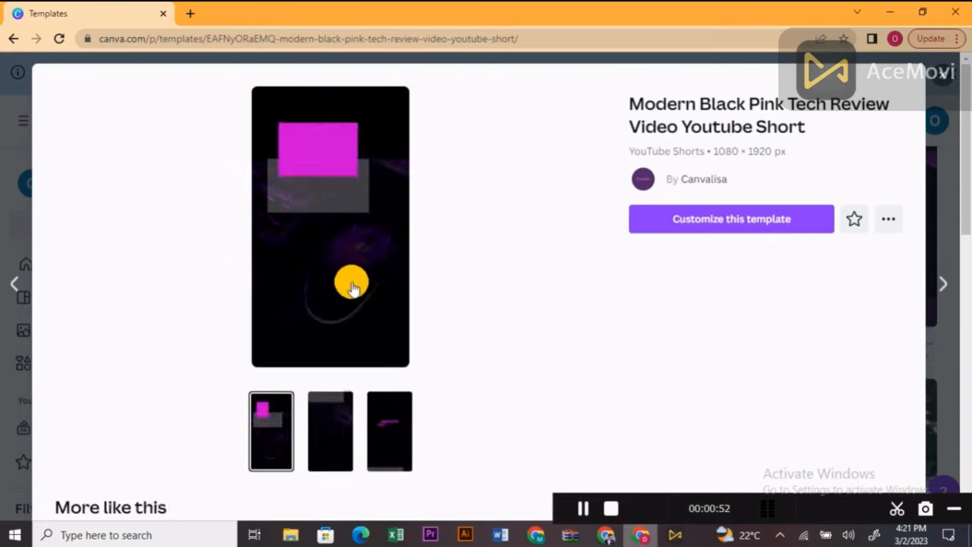
left_click(350, 289)
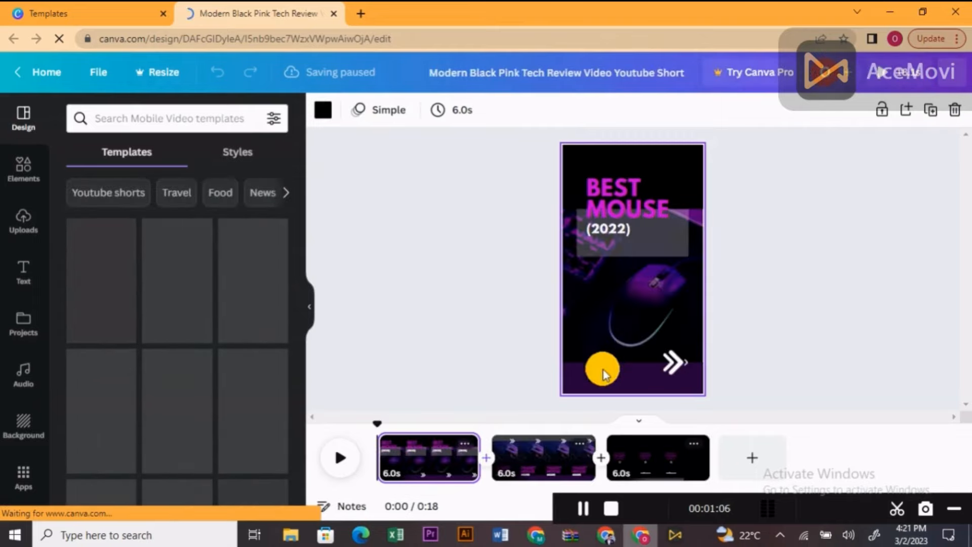
Remove the purple bar at the bottom and the mouse photo from the first page.
left_click(603, 391)
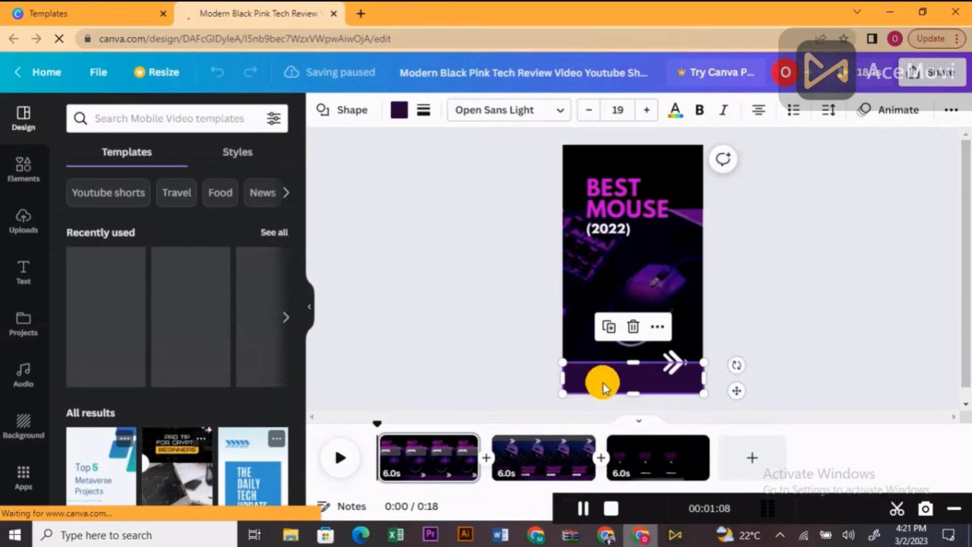
left_click_drag(603, 397, 607, 428)
left_click(597, 362)
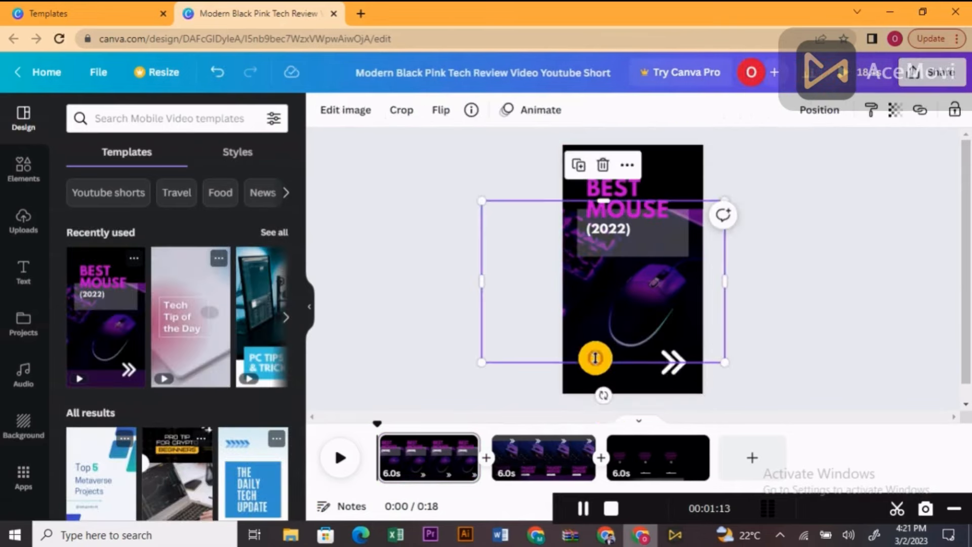
left_click_drag(597, 363, 928, 375)
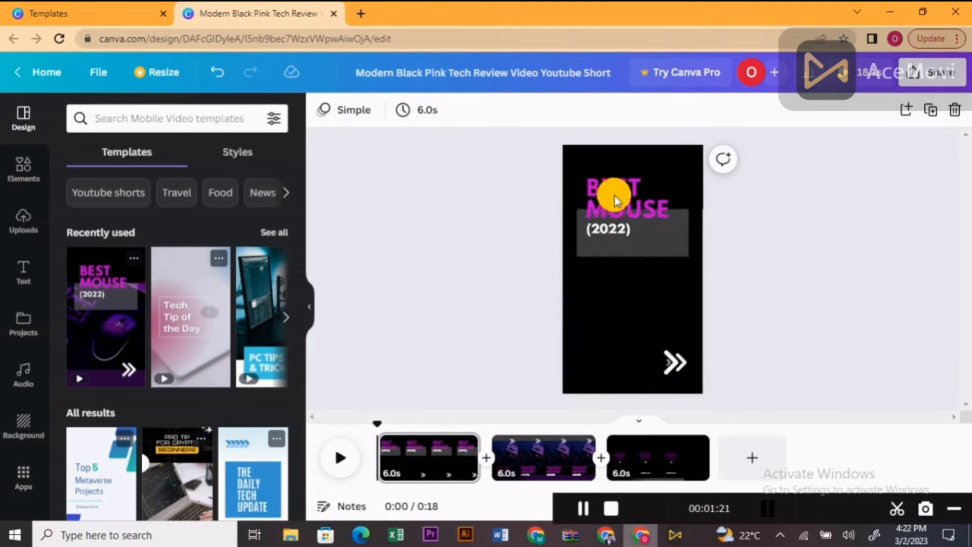
Copy the heading "Top Rated Indian Movies" from the IMDb chart page in the other browser window and return to the Canva design.
left_click(625, 208)
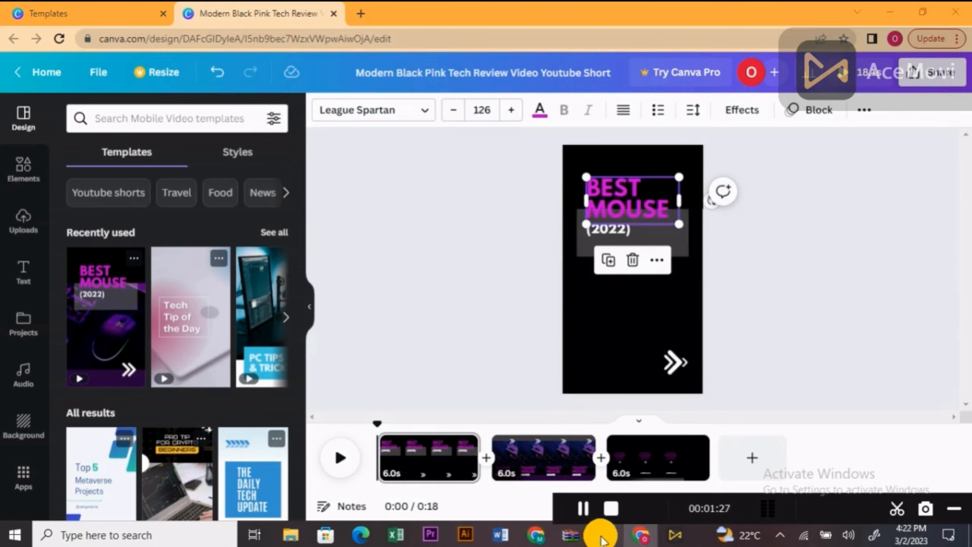
left_click(603, 539)
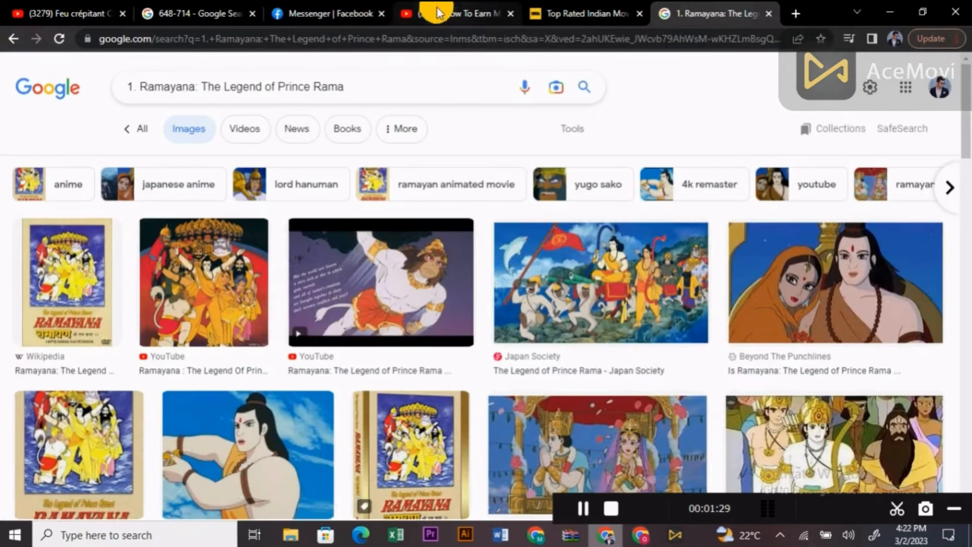
left_click(583, 13)
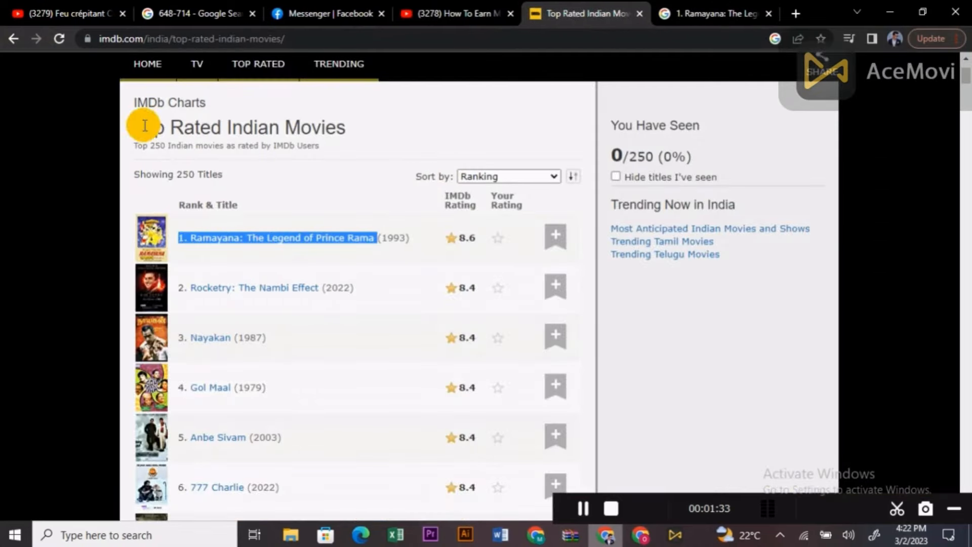
left_click_drag(135, 127, 340, 124)
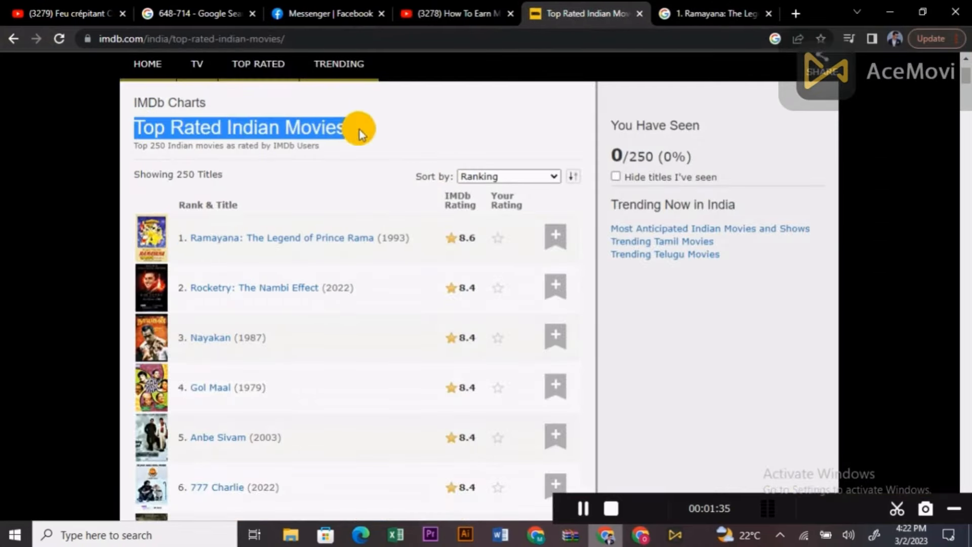
left_click(640, 535)
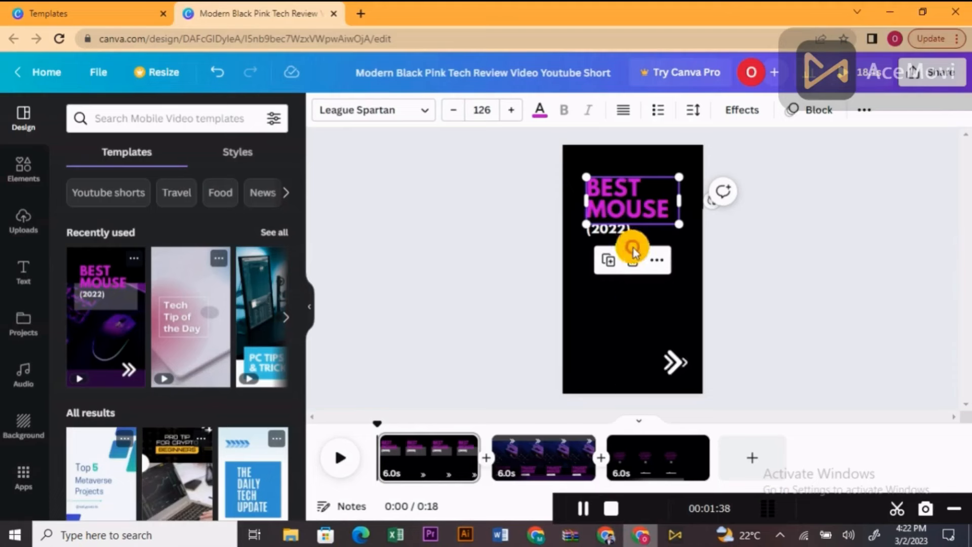
Replace the "BEST MOUSE" heading on the first page with "TOP RATED INDIAN MOVIES".
double_click(667, 202)
left_click(661, 203)
left_click(606, 184)
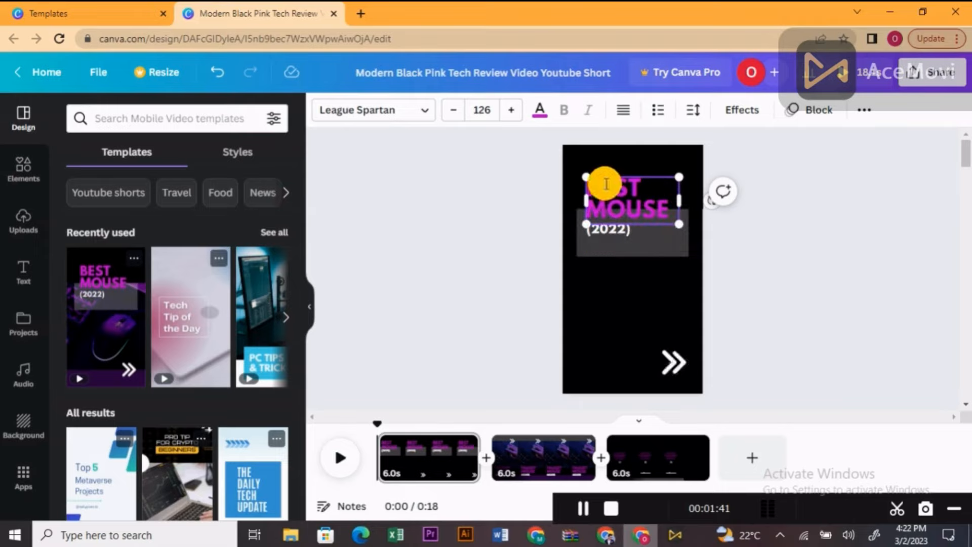
left_click_drag(601, 186, 678, 212)
type("TOP RATED INDIAN MOVIES")
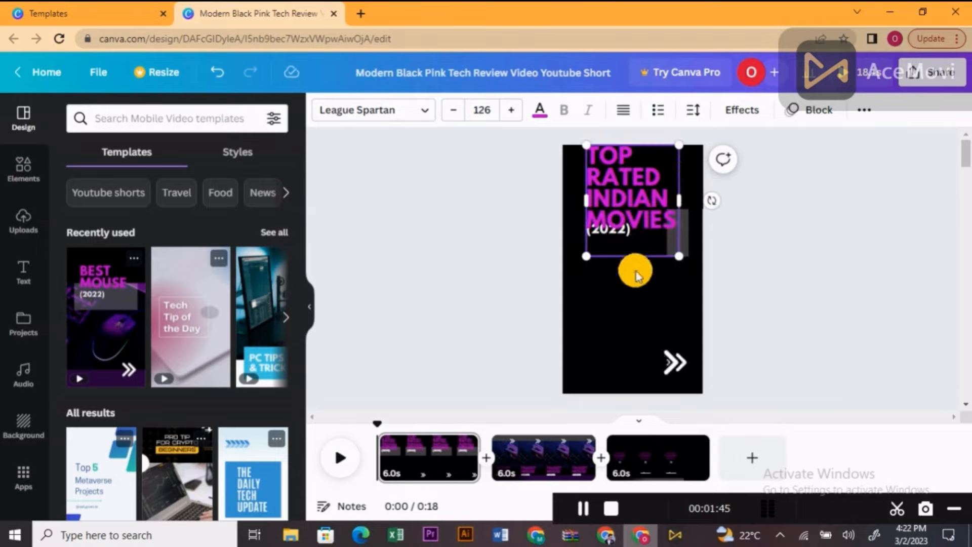
left_click(753, 258)
Move the heading and the translucent box lower on the page, and shift the heading together with the (2022) text.
left_click(654, 215)
left_click_drag(645, 225, 621, 329)
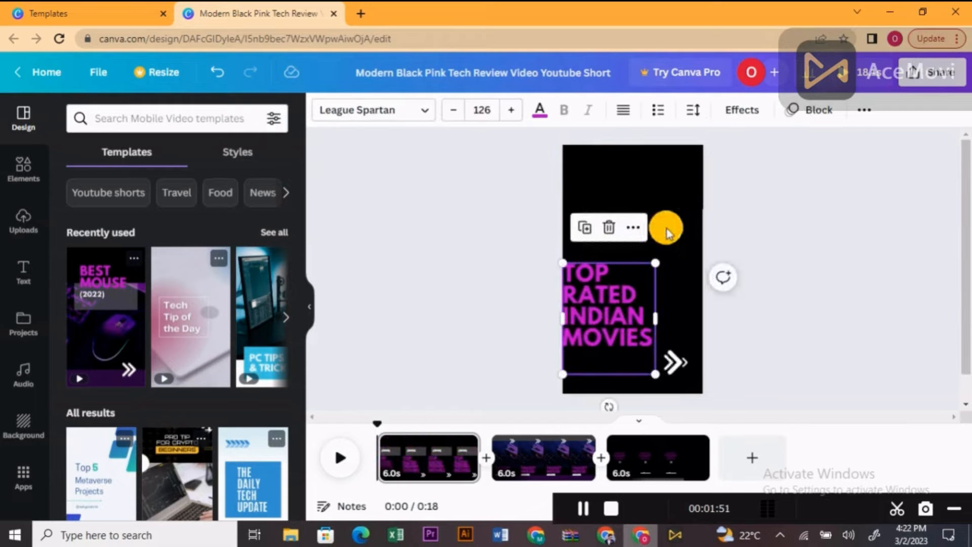
left_click(665, 232)
left_click_drag(617, 224, 631, 367)
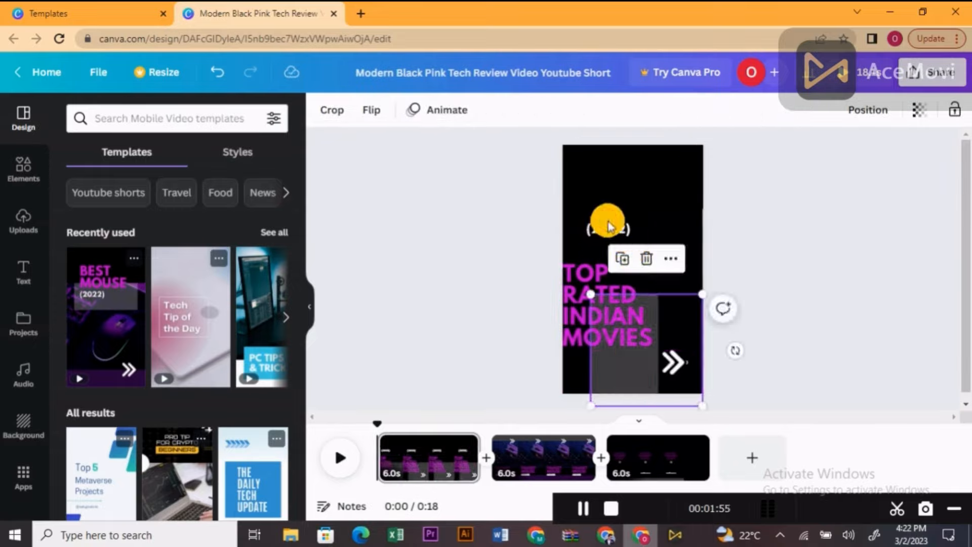
left_click(612, 230)
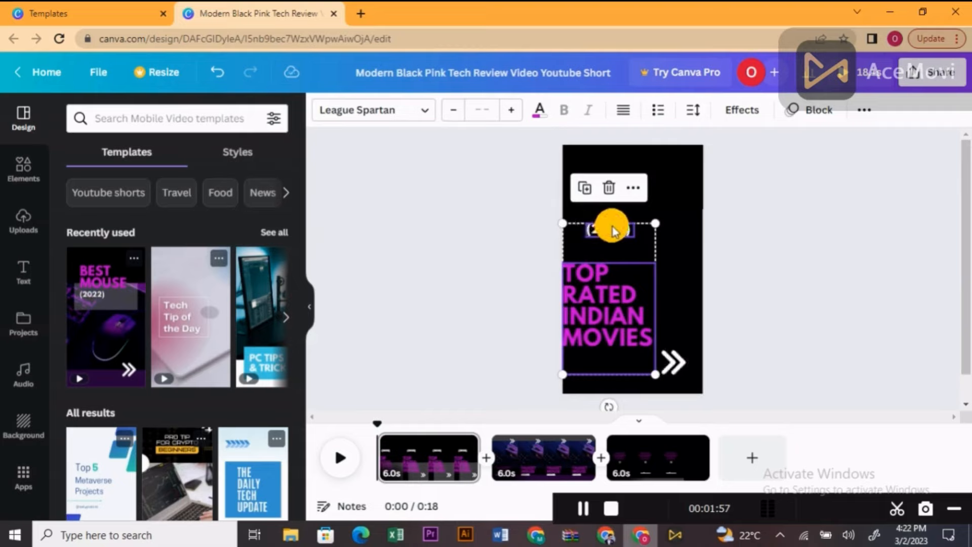
left_click_drag(612, 229, 643, 220)
right_click(639, 220)
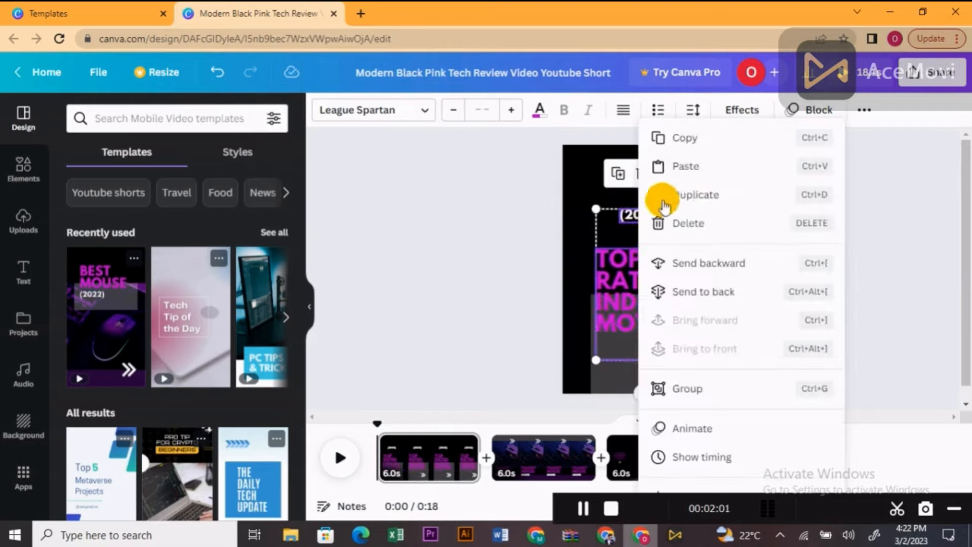
key("Delete")
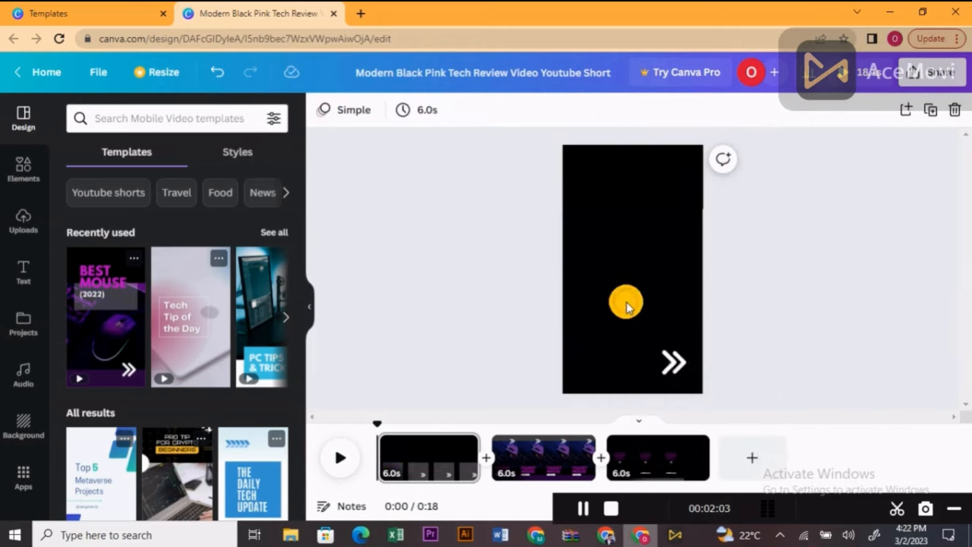
key("ctrl+z")
Place the heading in the upper part of the first page, with the translucent box beside it and (2022) just below.
left_click(633, 221)
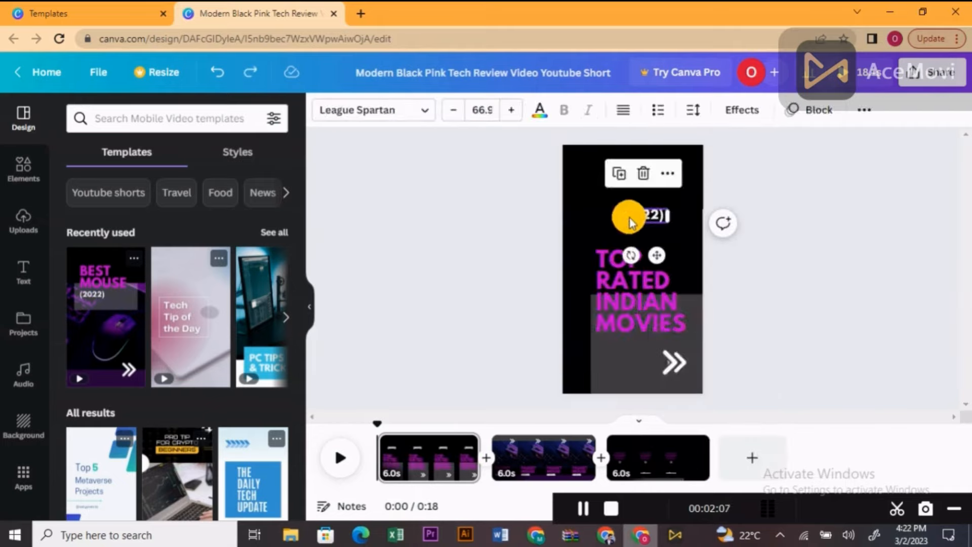
left_click_drag(646, 214, 622, 356)
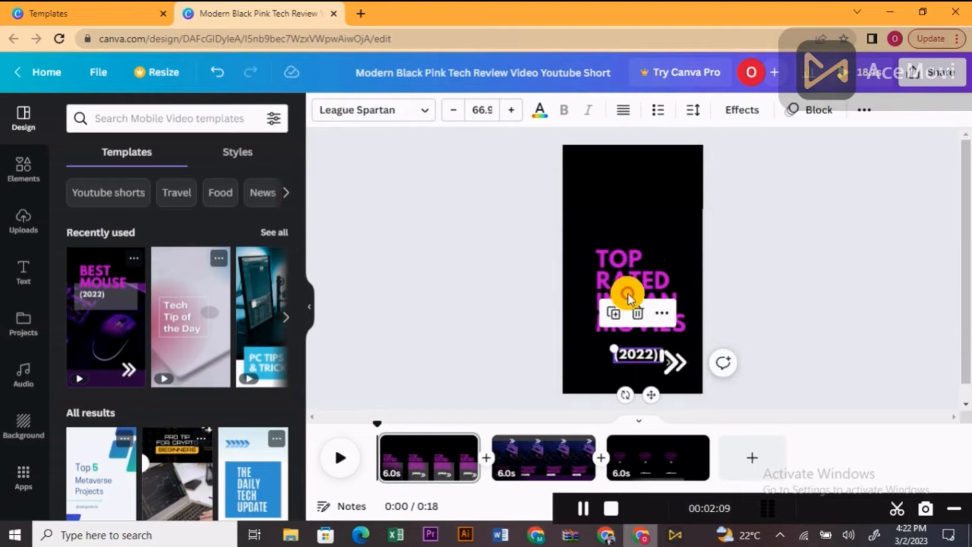
left_click_drag(623, 261, 604, 186)
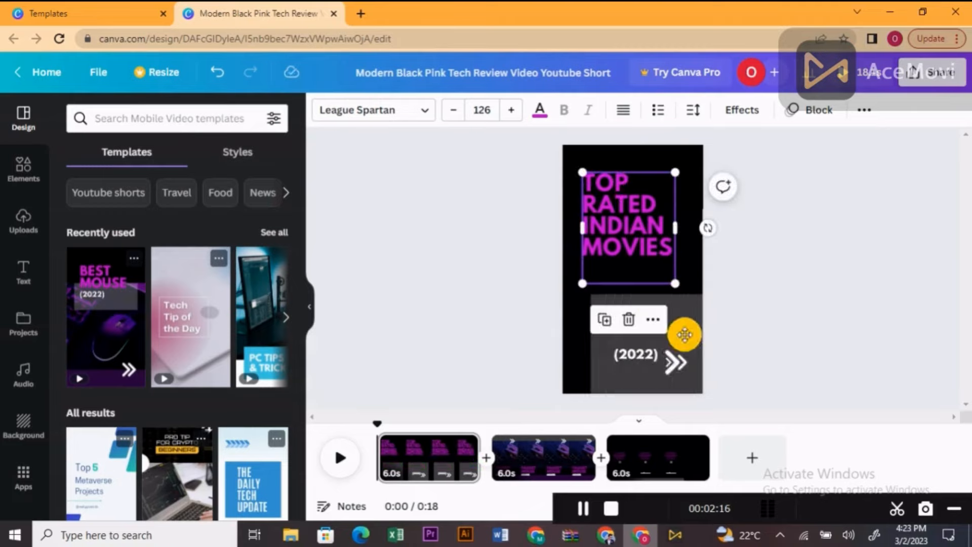
mouse_move(684, 334)
left_mouse_down()
mouse_move(637, 216)
mouse_move(677, 210)
mouse_move(669, 291)
mouse_move(670, 246)
left_mouse_up()
left_click(734, 327)
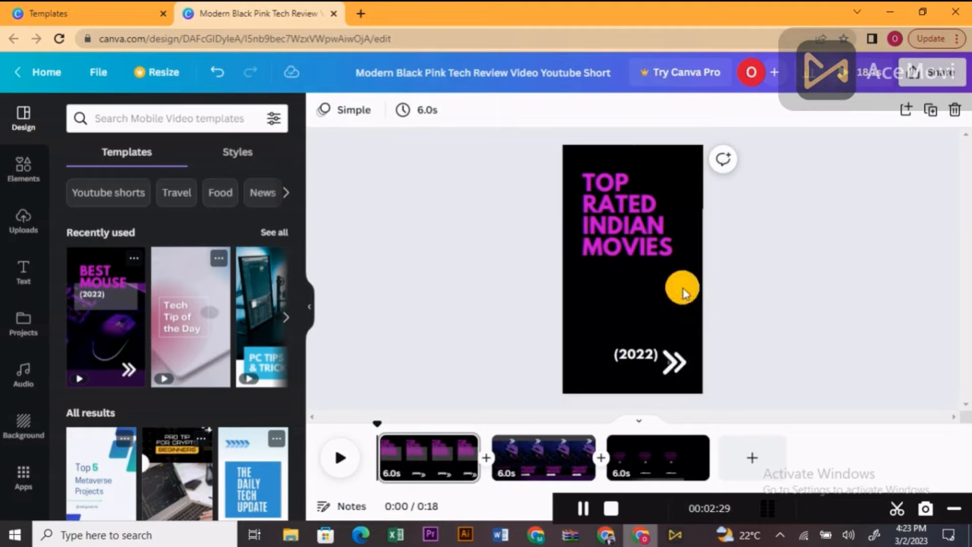
left_click(643, 358)
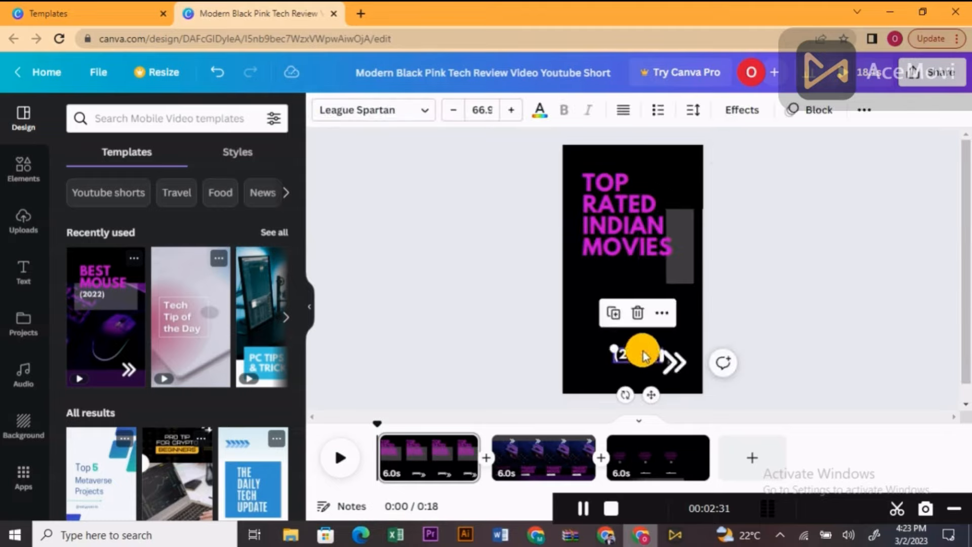
left_click_drag(641, 351, 629, 286)
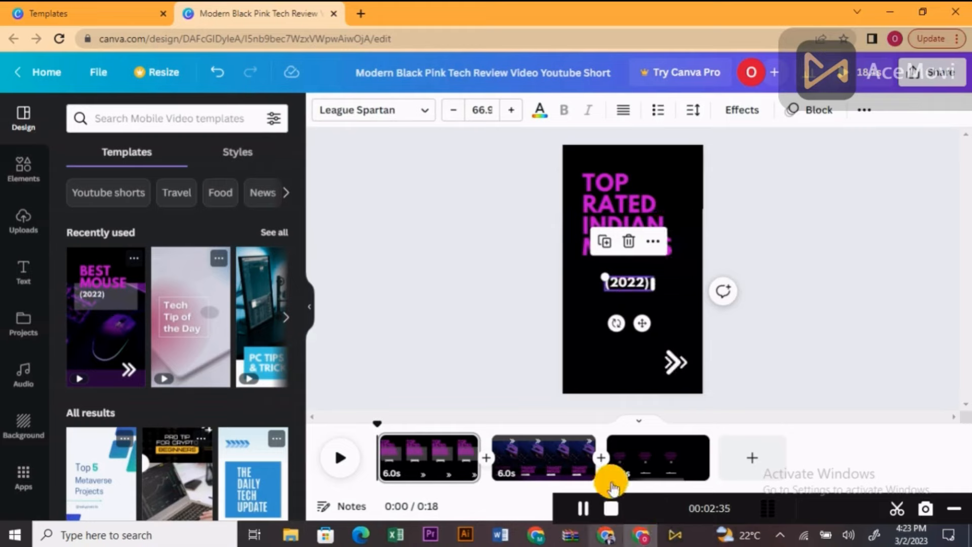
left_click(605, 535)
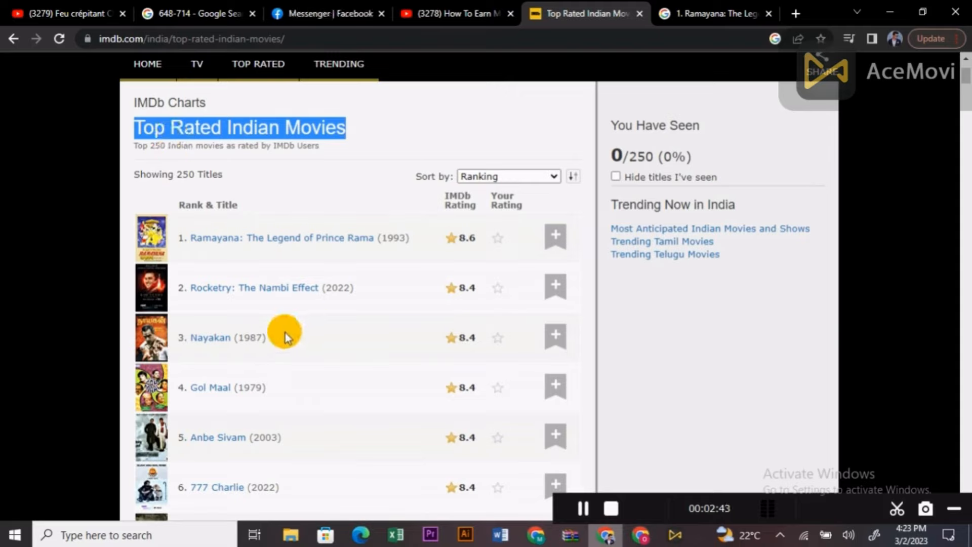
left_click(655, 536)
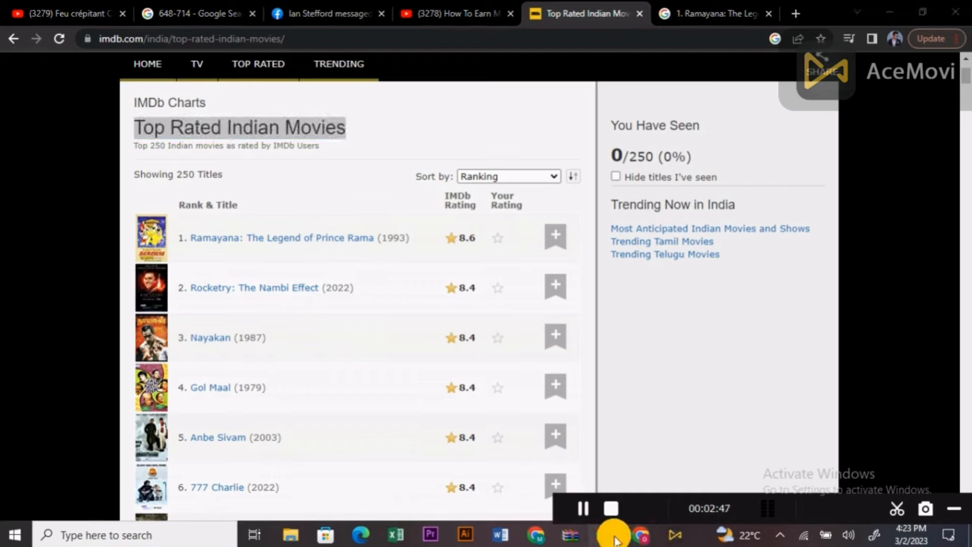
left_click(614, 539)
left_click(635, 537)
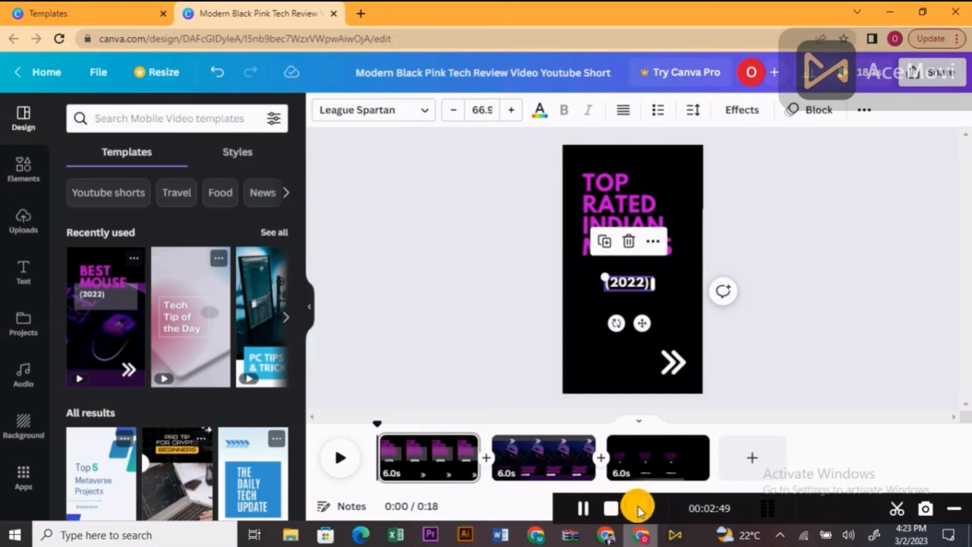
left_click(579, 509)
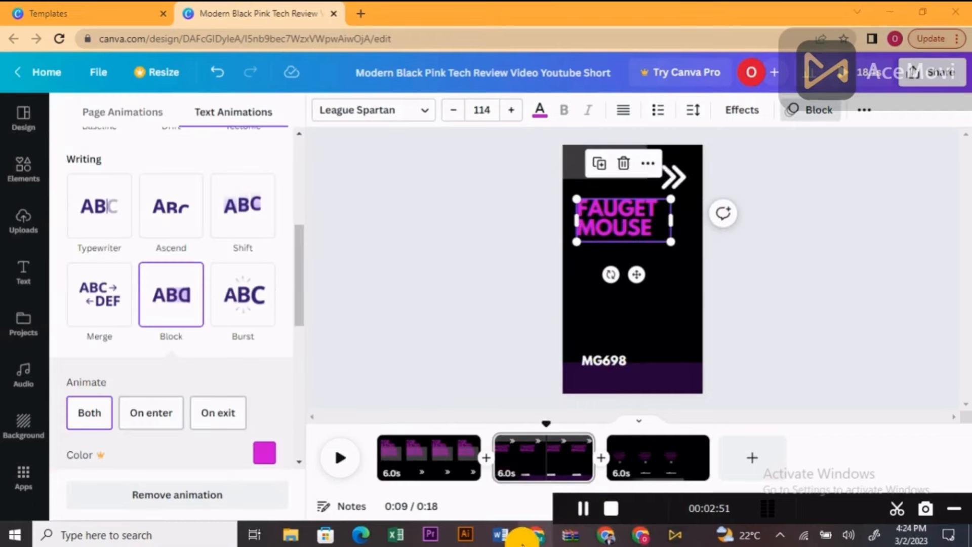
Copy the first-ranked title "1. Ramayana: The Legend of Prince Rama" from the IMDb chart and return to the Canva design.
left_click(607, 535)
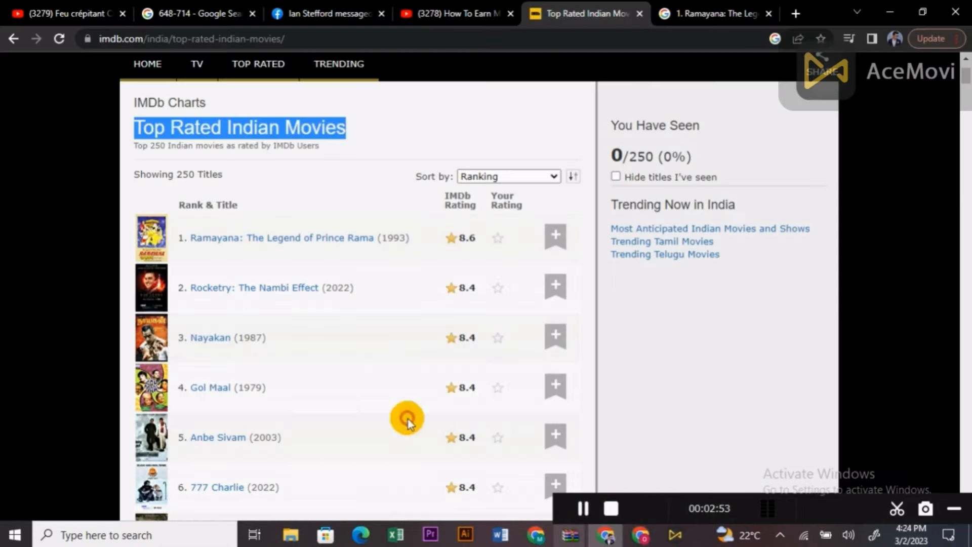
left_click_drag(178, 242, 383, 253)
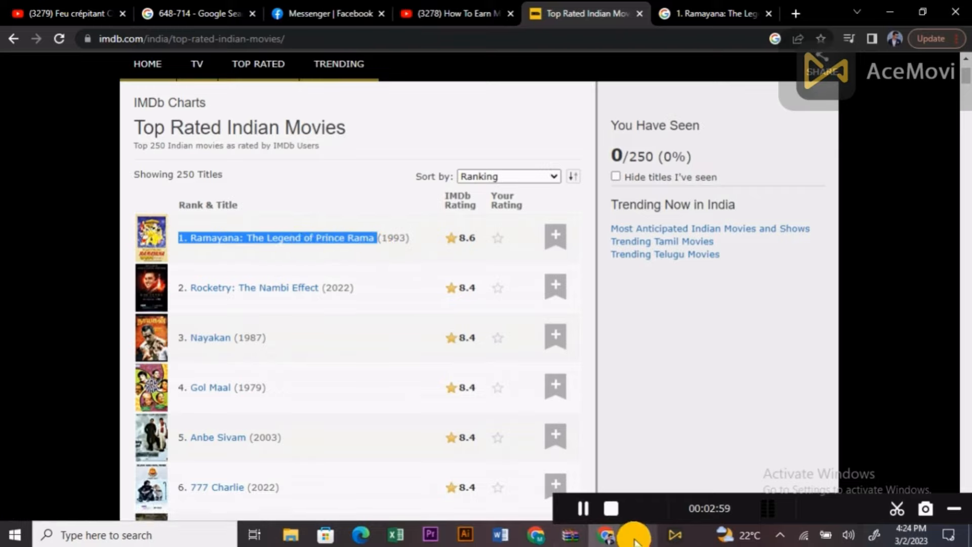
left_click(637, 536)
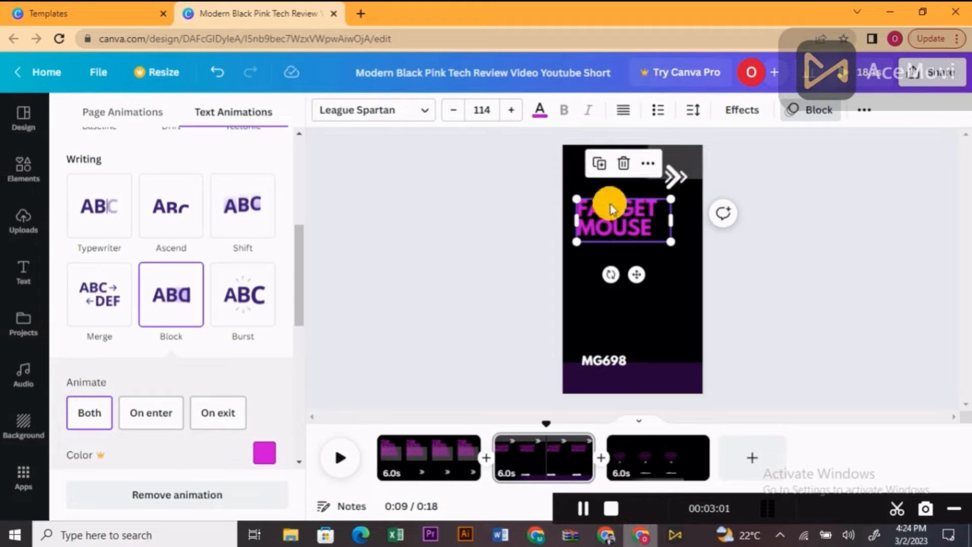
Replace the "FAUGET MOUSE" heading on the second page with "1. RAMAYANA: THE LEGEND OF PRINCE RAMA" and widen its text box to the page edge.
mouse_move(653, 231)
left_mouse_down()
mouse_move(616, 219)
mouse_move(645, 234)
left_mouse_up()
double_click(644, 234)
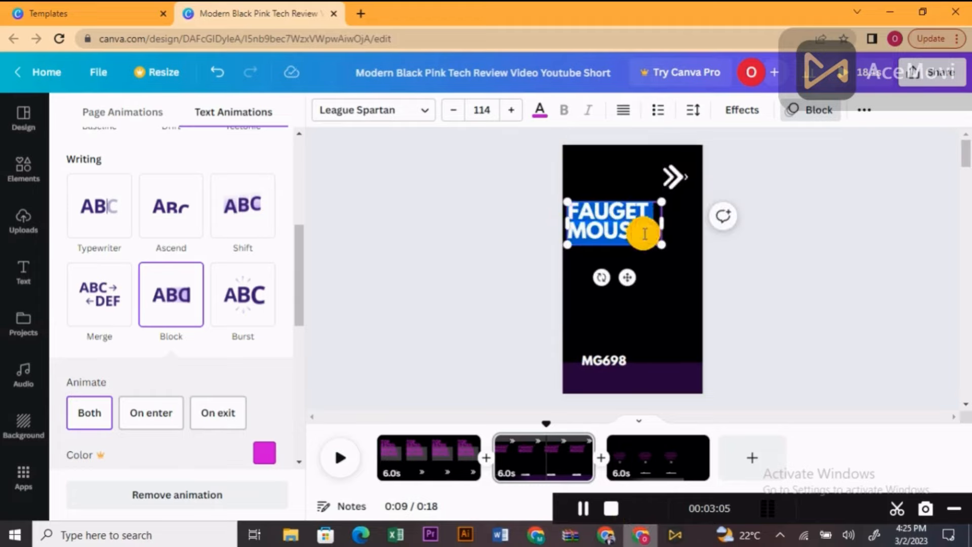
type("1. RAMAYANA: THE LEGEND OF PRINCE RAMA")
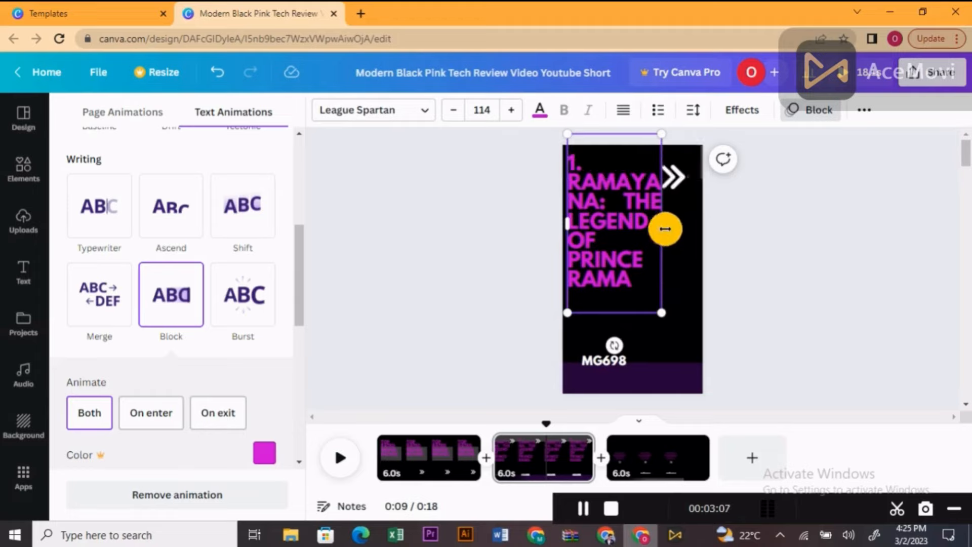
left_click(677, 227)
left_click_drag(687, 229, 705, 229)
Try to reduce the font size of the Ramayana title on the second page to 30.8.
left_click(450, 112)
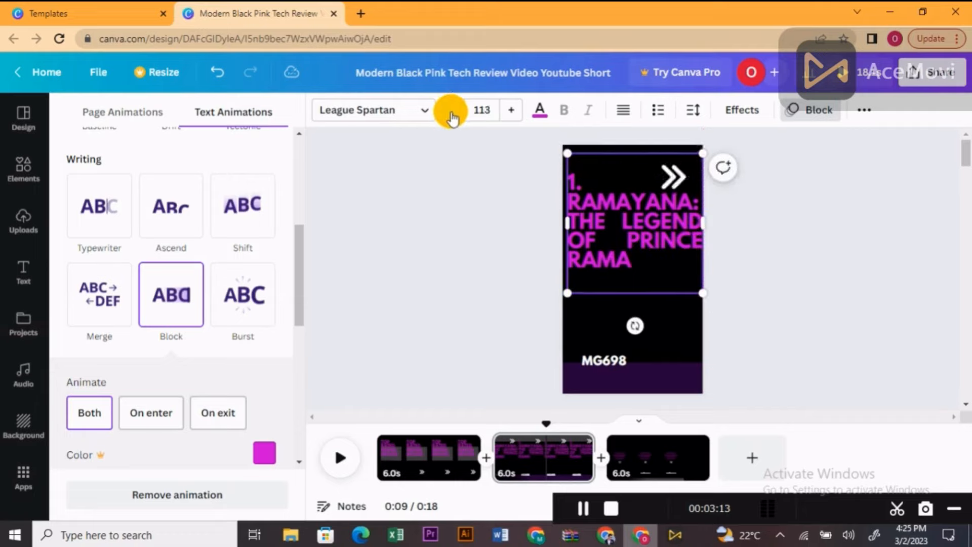
left_click(450, 113)
left_click(450, 113)
left_click(450, 112)
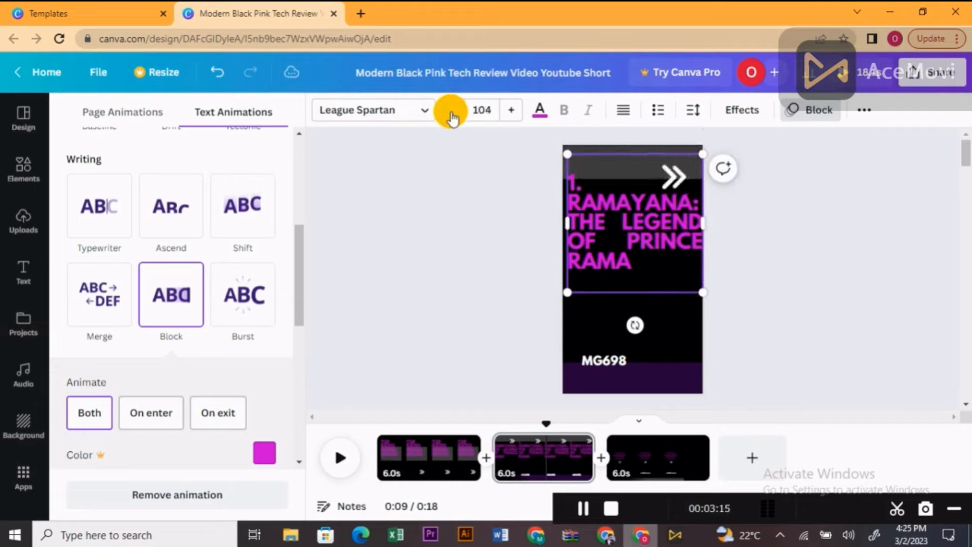
left_click(450, 112)
left_click(450, 113)
left_click(450, 113)
left_click(450, 112)
left_click(450, 113)
left_click(450, 113)
left_click(450, 113)
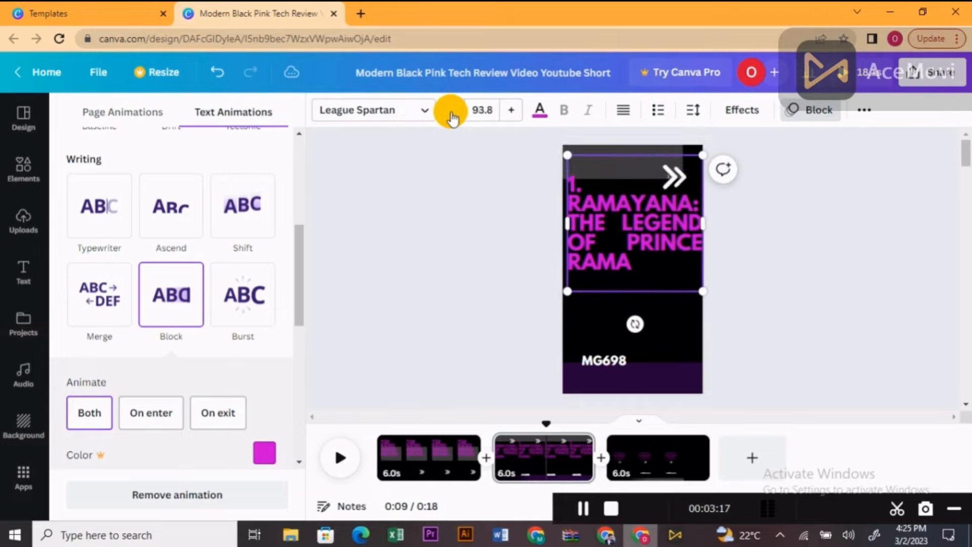
left_click(450, 113)
left_click(449, 112)
left_click(450, 112)
left_click(450, 113)
left_click(450, 112)
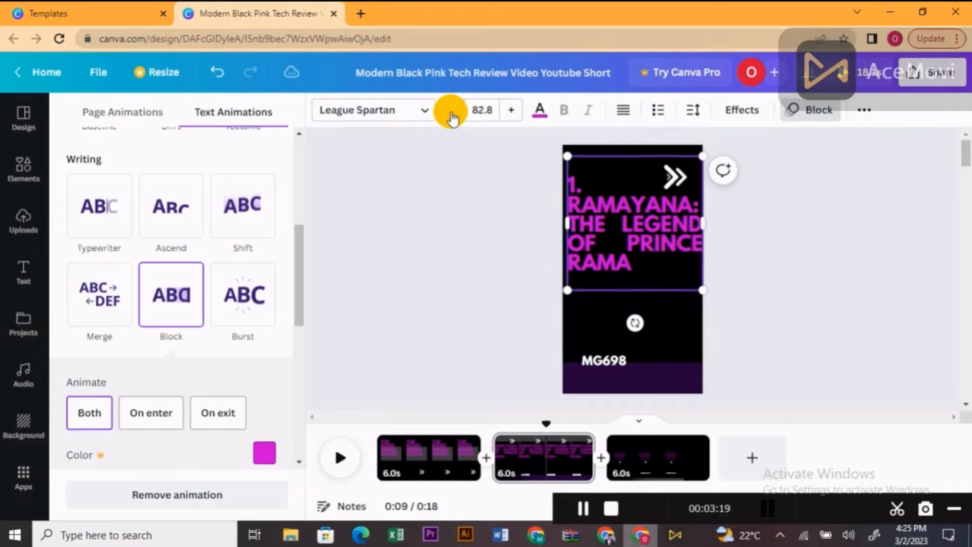
left_click(450, 112)
left_click(450, 112)
left_click(450, 113)
left_click(450, 112)
left_click(450, 113)
left_click(450, 112)
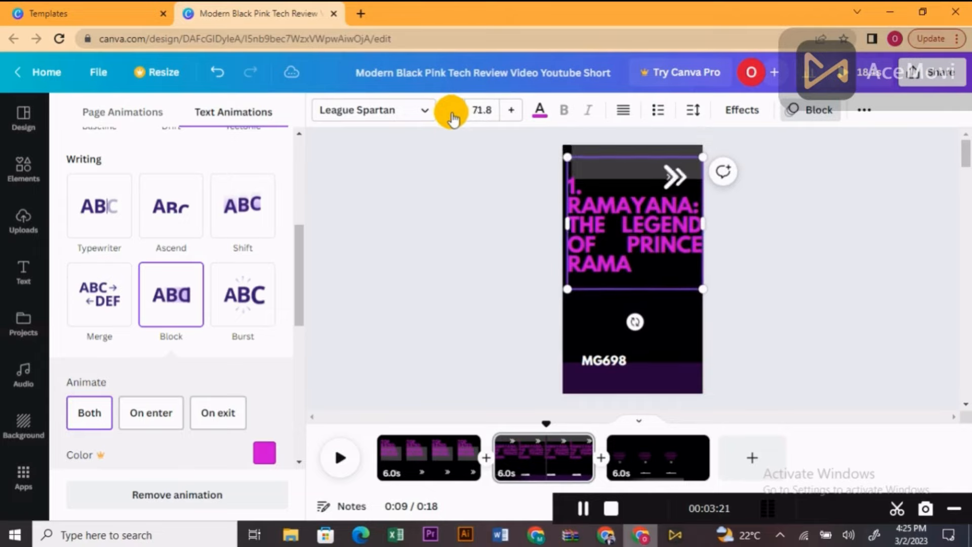
left_click(450, 113)
left_click(450, 112)
left_click(450, 112)
left_click(450, 112)
left_click(450, 112)
left_click(450, 113)
left_click(450, 112)
left_click(450, 112)
left_click(450, 113)
left_click(450, 112)
left_click(450, 113)
left_click(450, 113)
left_click(450, 112)
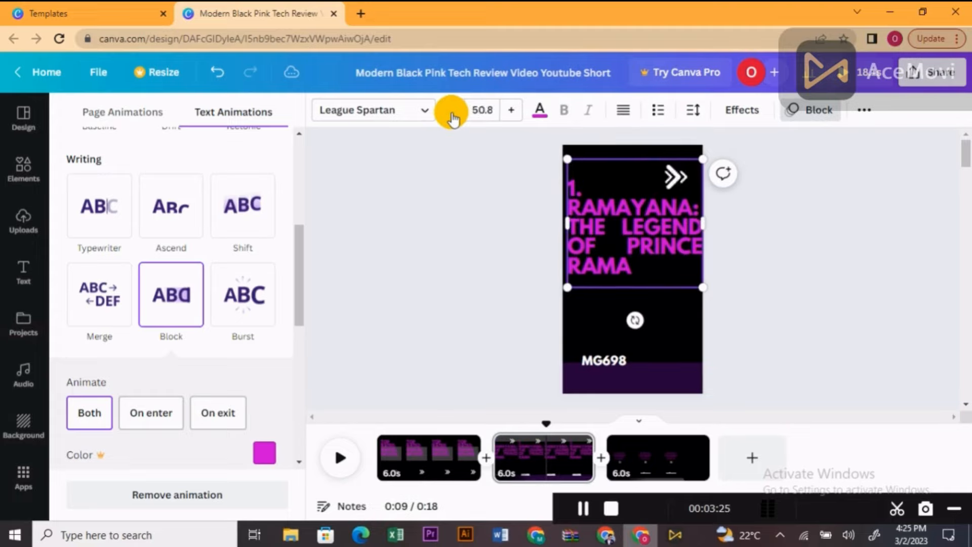
left_click(450, 112)
left_click(450, 112)
left_click(450, 113)
left_click(450, 112)
left_click(450, 112)
left_click(450, 113)
left_click(450, 112)
left_click(450, 113)
left_click(450, 113)
left_click(450, 113)
left_click(450, 113)
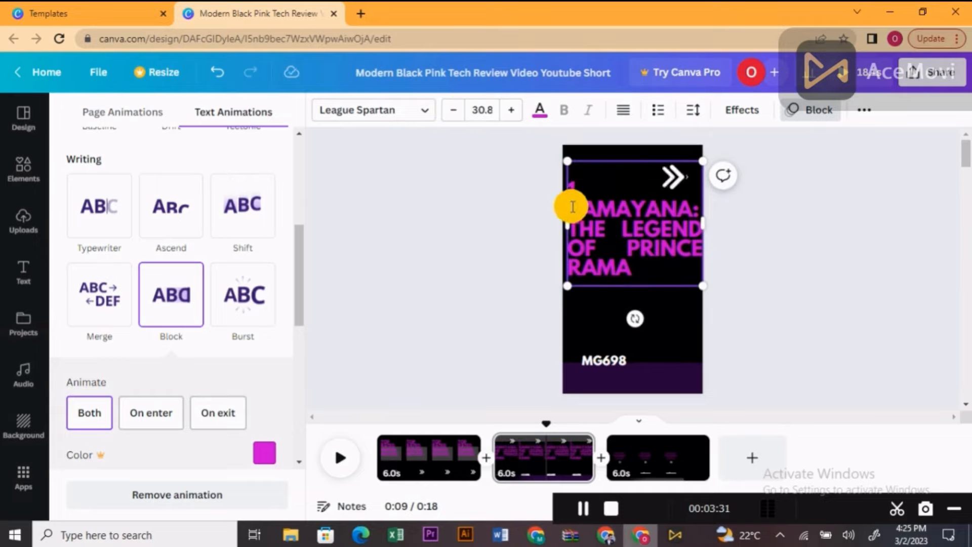
Select the word "RAMAYANA:" in the second page's title and reduce the font size to 98.8.
left_click(587, 216)
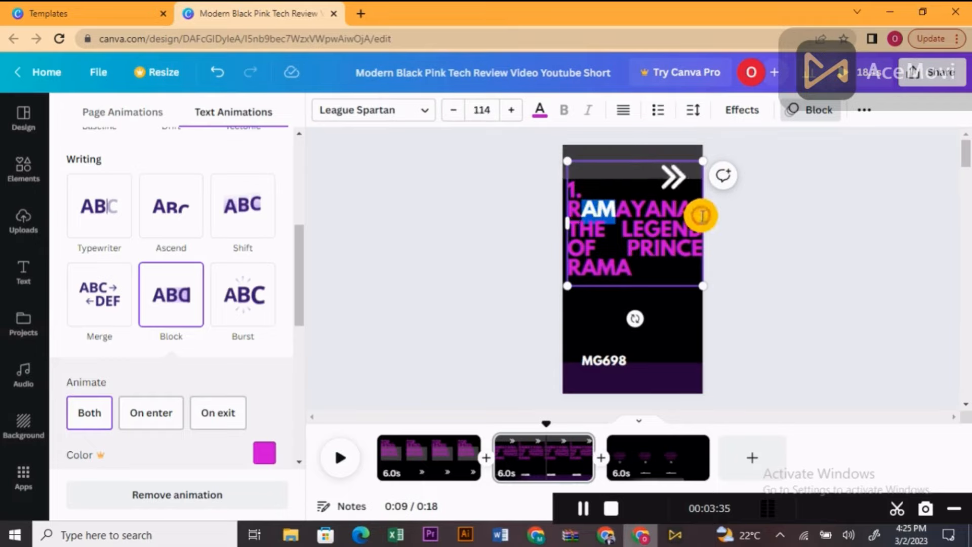
left_click_drag(698, 215, 575, 209)
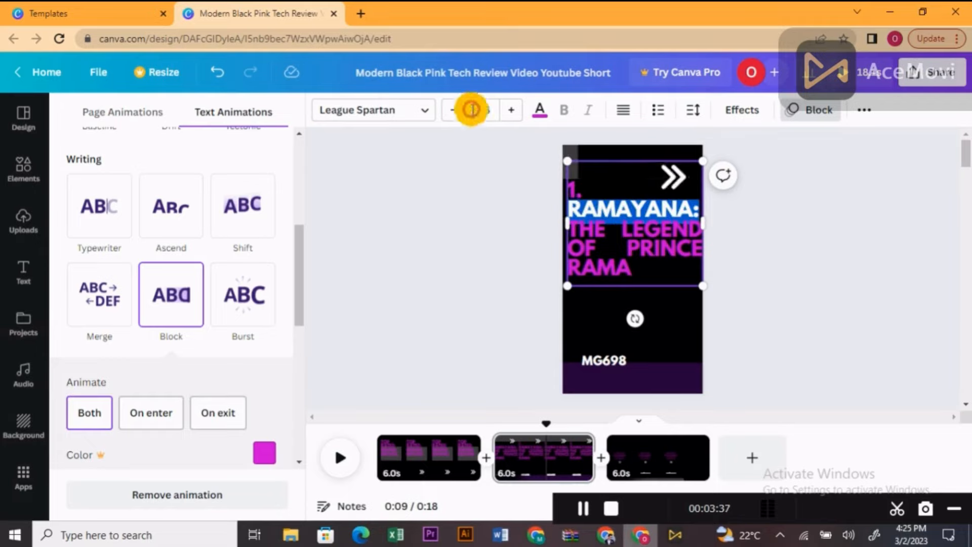
left_click(454, 110)
left_click(454, 110)
left_click(454, 110)
left_click(454, 110)
left_click(454, 110)
left_click(454, 110)
left_click(454, 110)
left_click(454, 110)
left_click(454, 110)
left_click(454, 110)
left_click(454, 110)
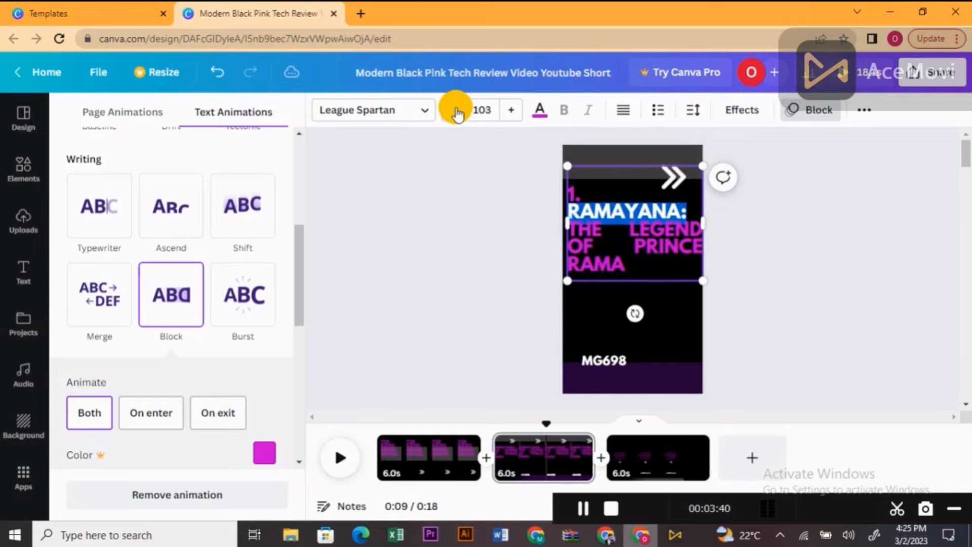
left_click(454, 110)
left_click(454, 109)
left_click(454, 109)
left_click(454, 110)
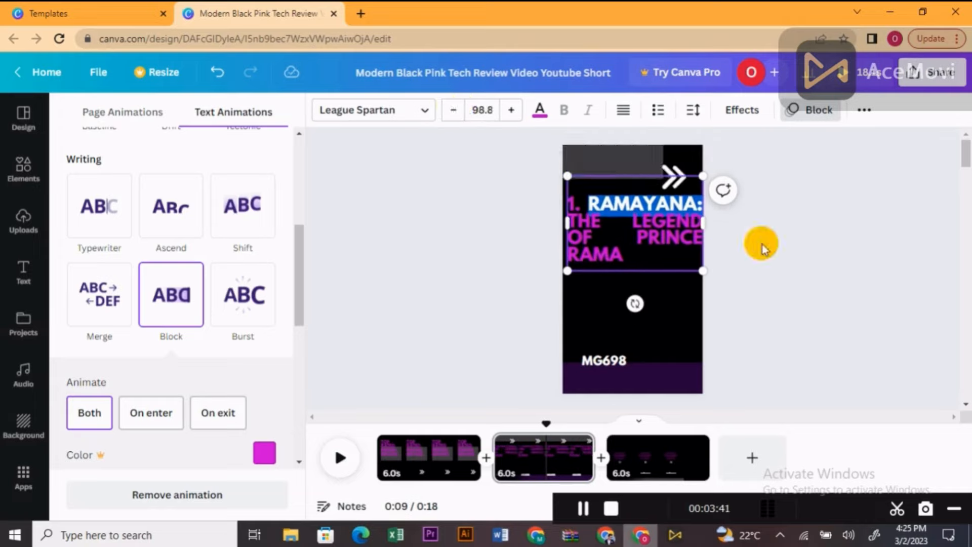
Break the title into separate lines "1.", "RAMAYANA:", "THE", "LEGEND", "OF" and "PRINCE RAMA", with a blank line after "1.".
left_click(572, 218)
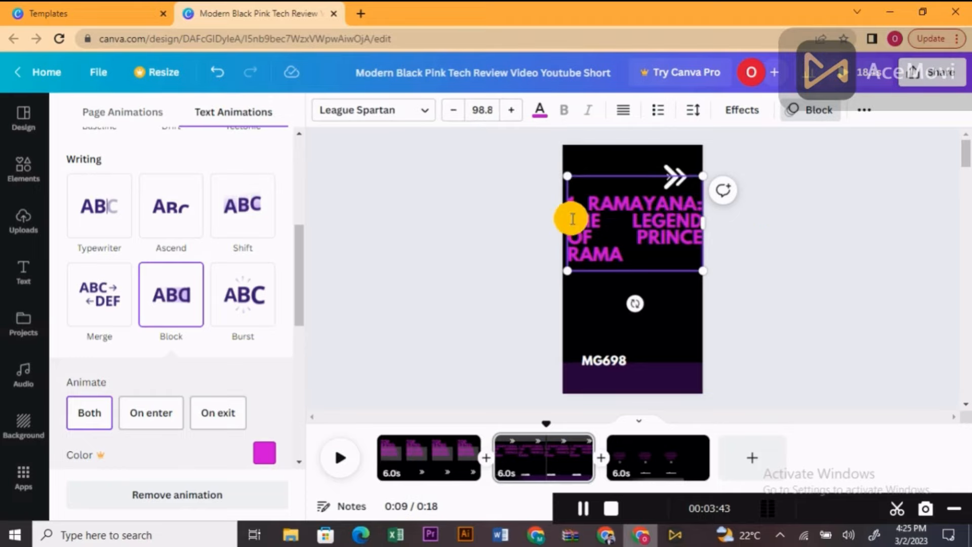
left_click(634, 222)
key("Return")
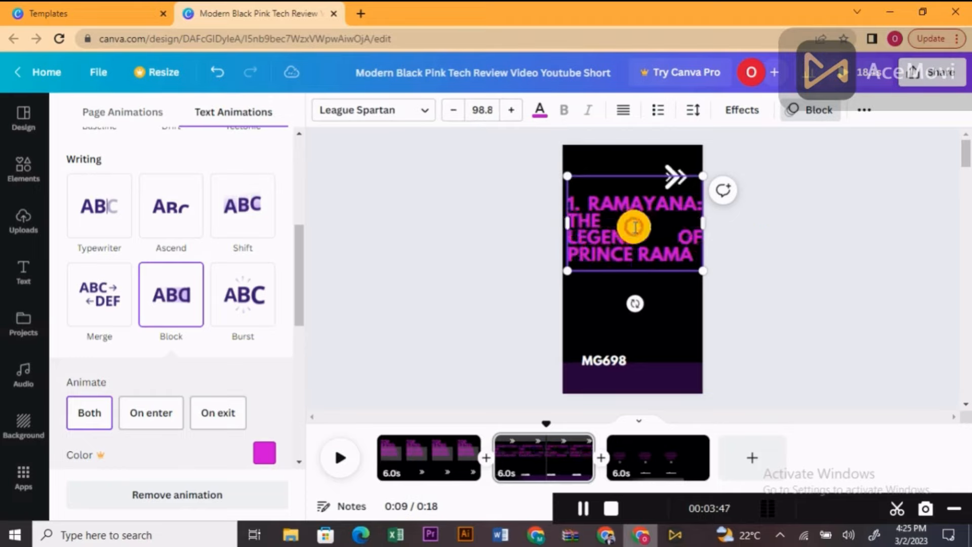
left_click(676, 240)
key("Return")
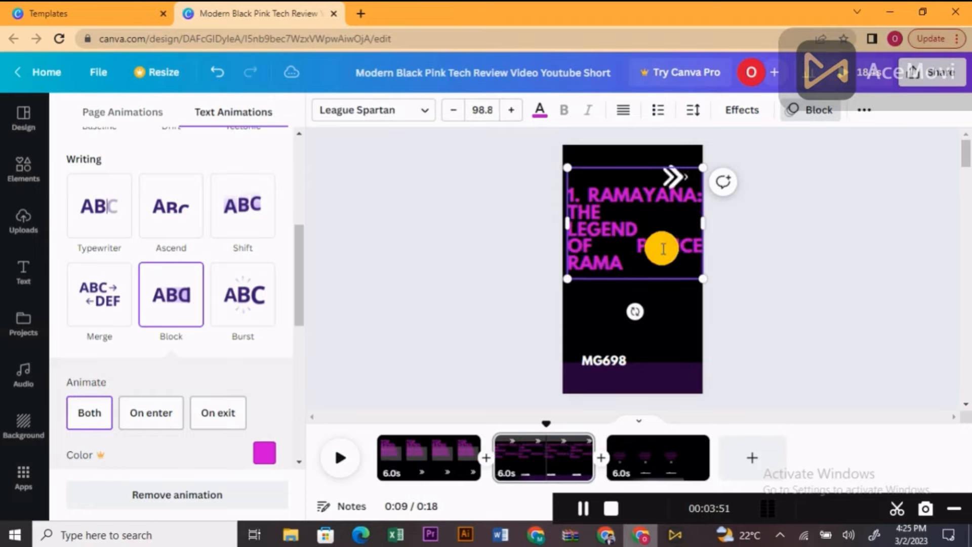
left_click(638, 244)
key("Return")
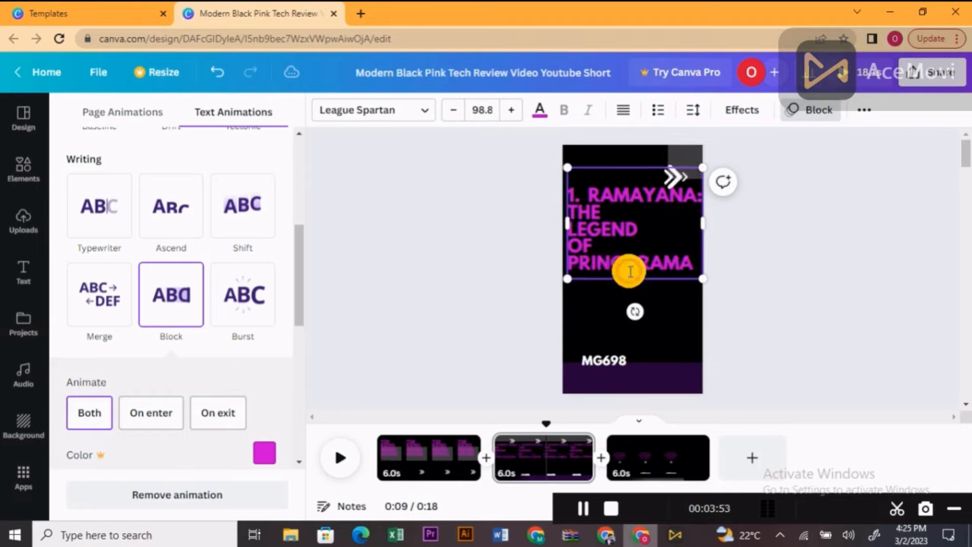
left_click(587, 194)
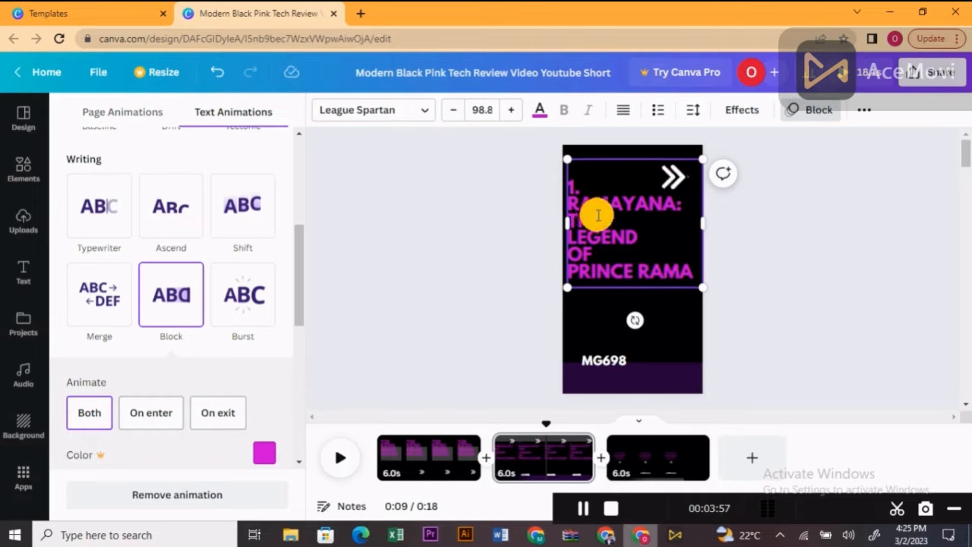
key("Return")
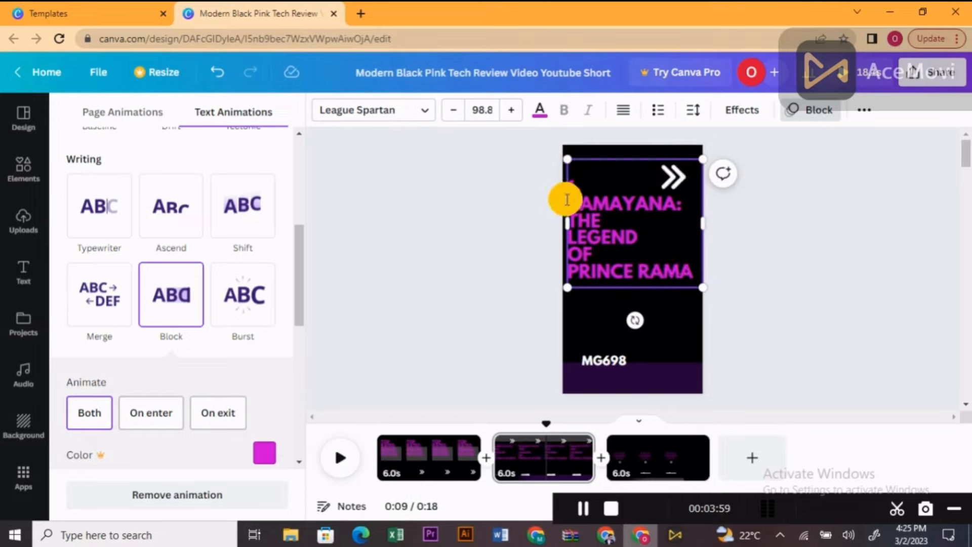
key("Return")
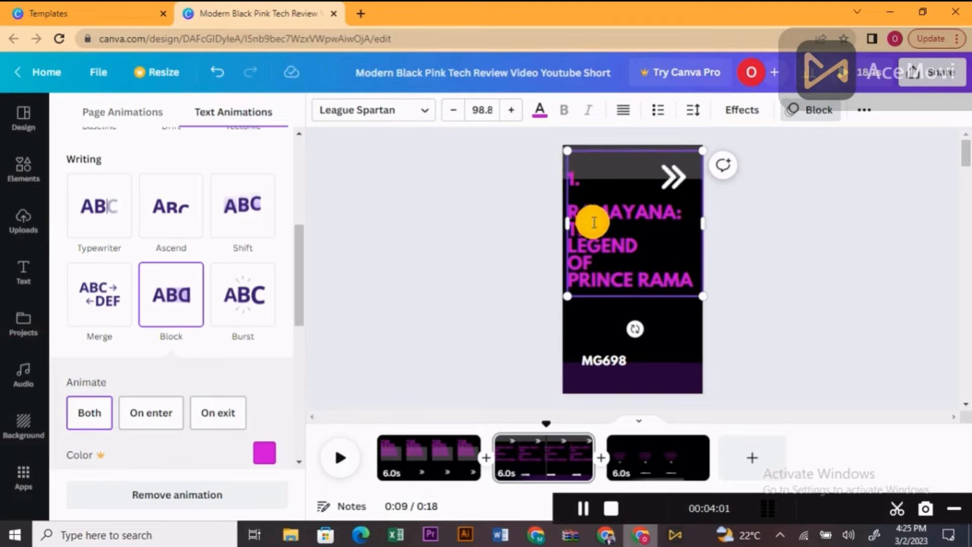
Finish editing the Ramayana title and move its text box slightly up to the page's upper edge.
left_click(743, 297)
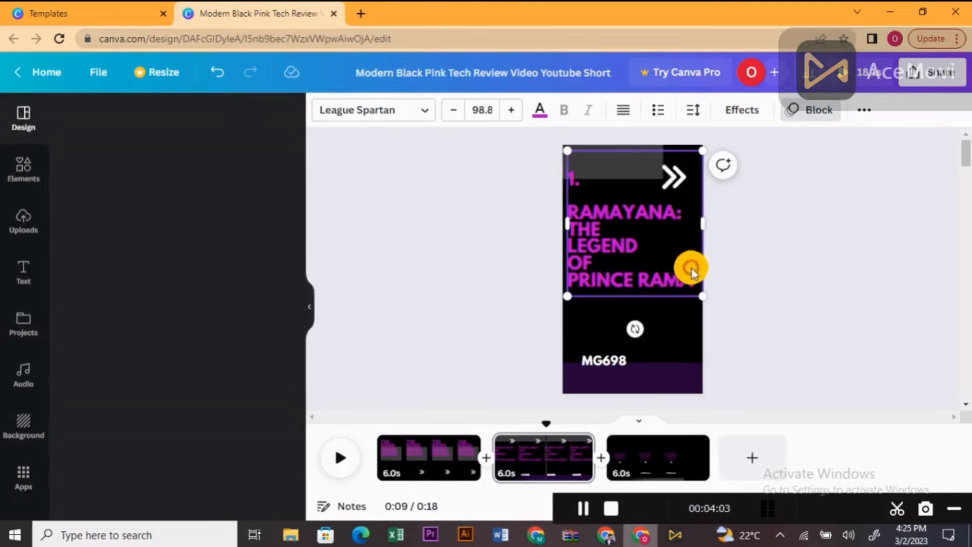
left_click(751, 217)
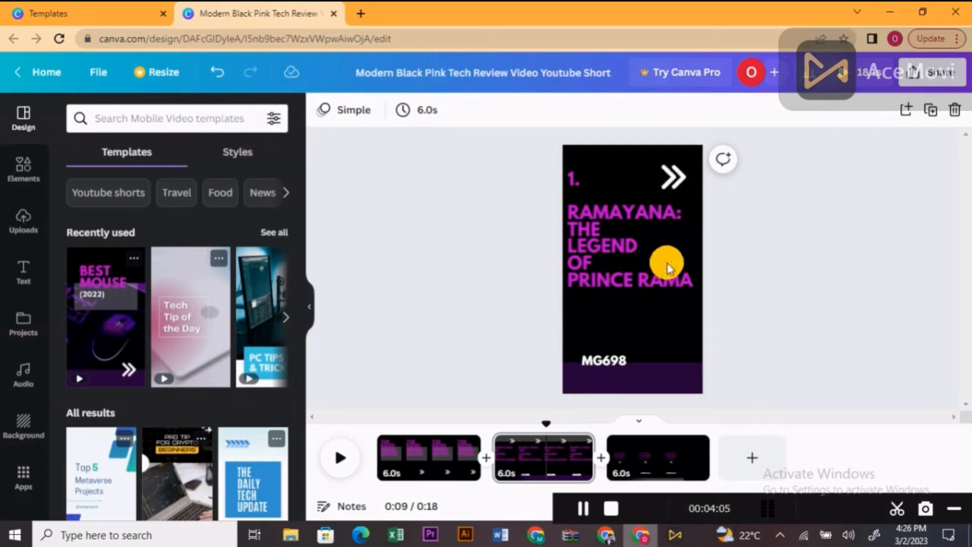
left_click_drag(667, 268, 667, 254)
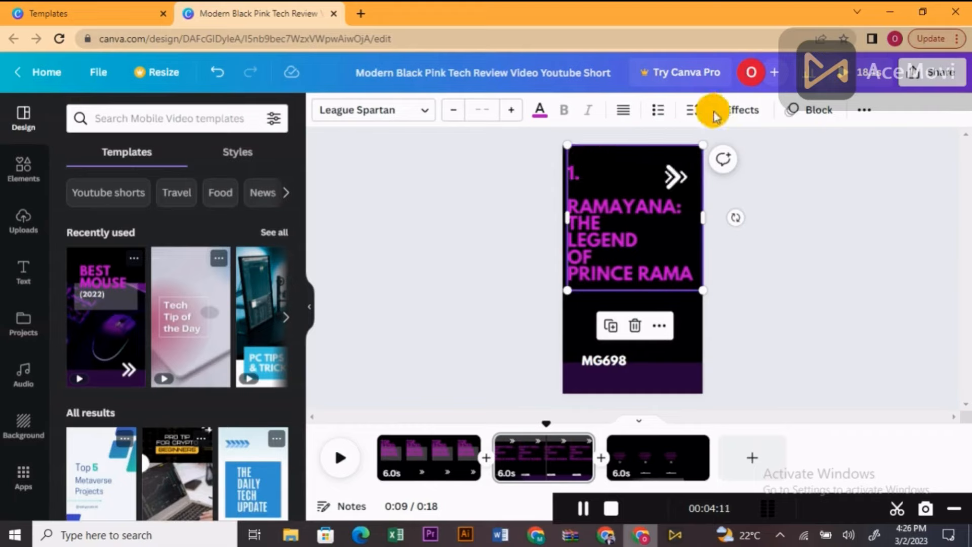
Change the Ramayana title's text animation from Block to Typewriter.
left_click(729, 112)
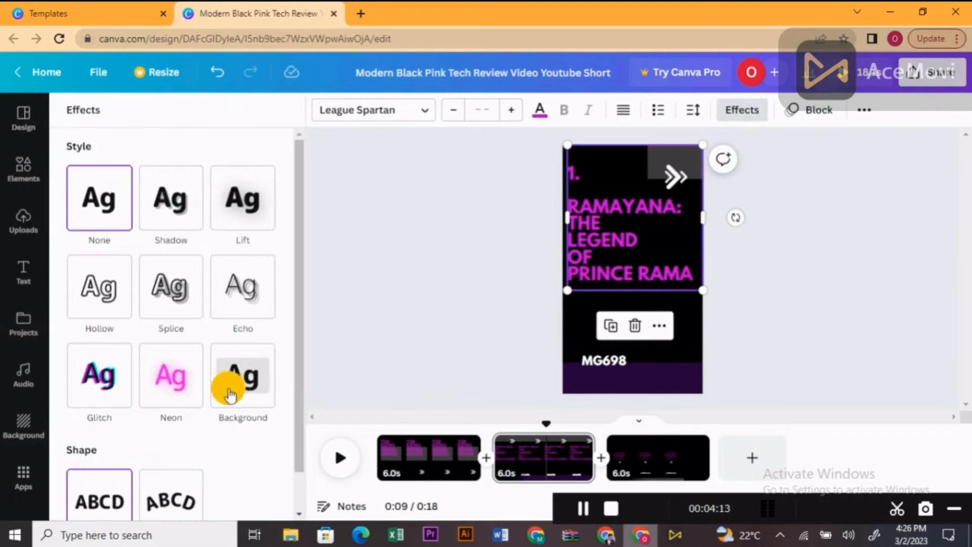
left_click(789, 107)
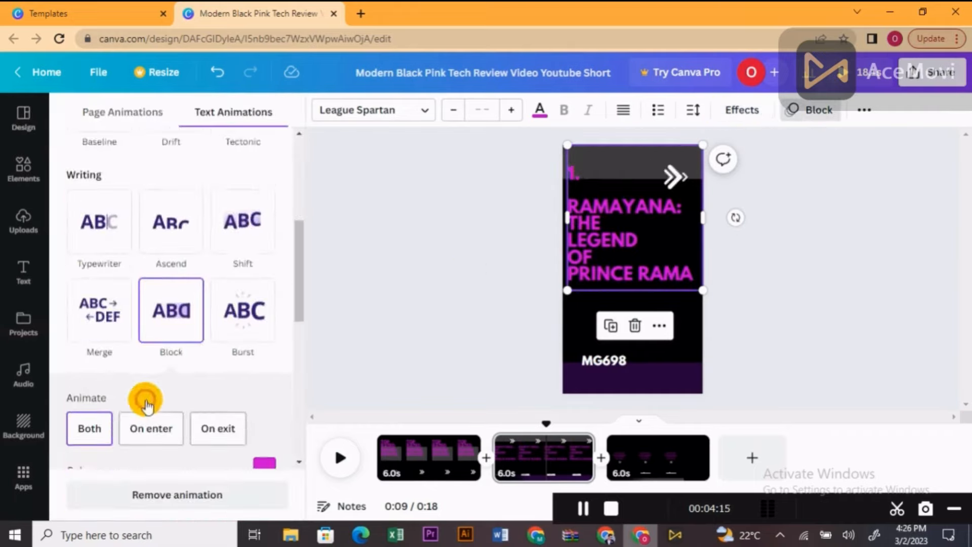
left_click(87, 209)
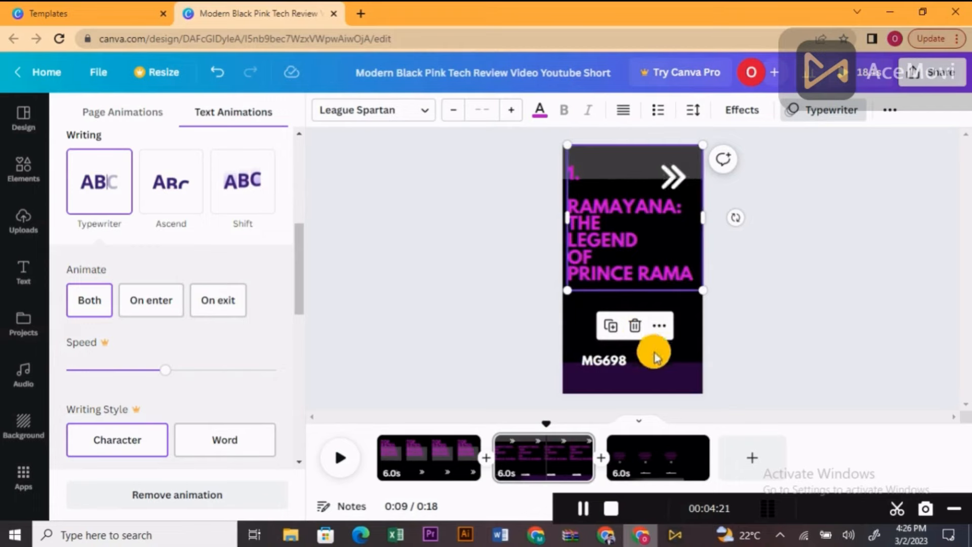
left_click(582, 508)
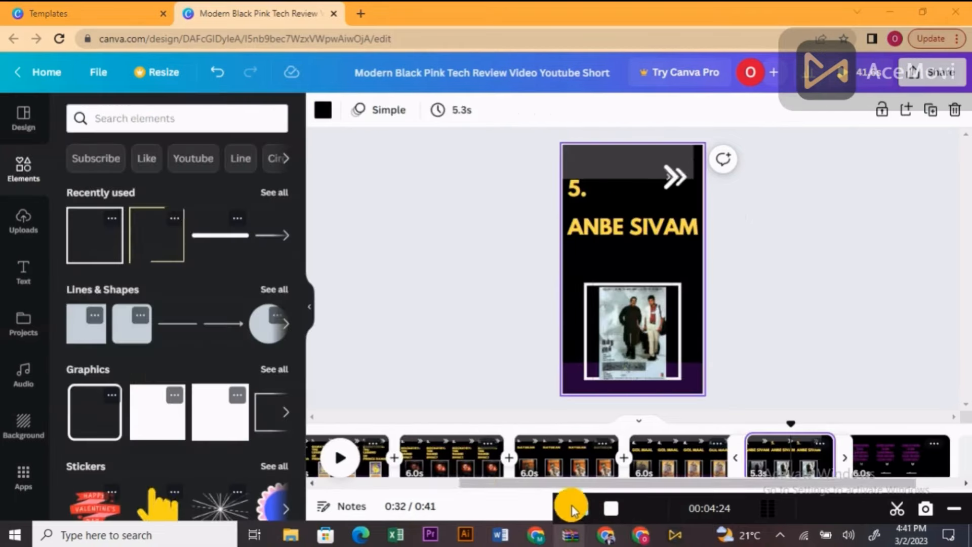
Review the Rocketry, Ramayana and opening title pages, and play the video preview from the opening page.
left_click(440, 468)
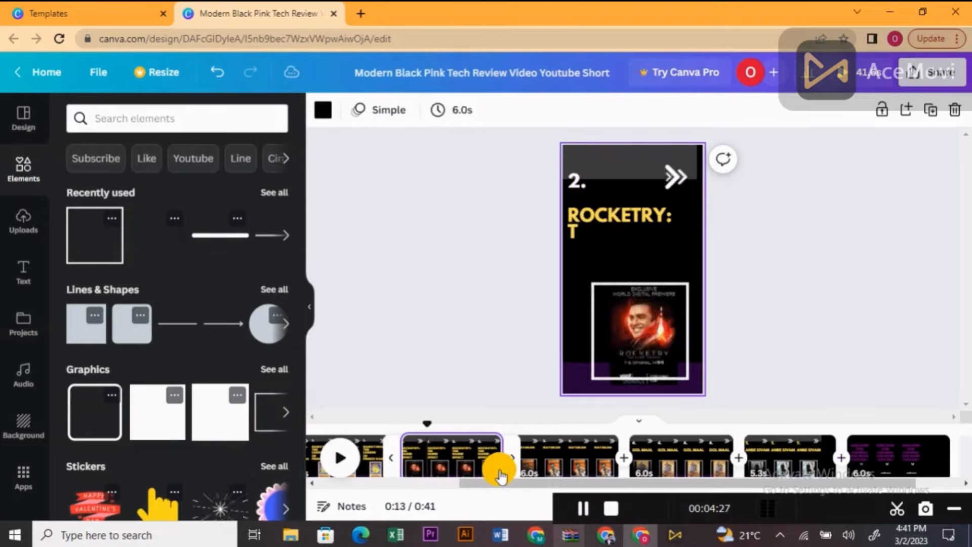
left_click(369, 452)
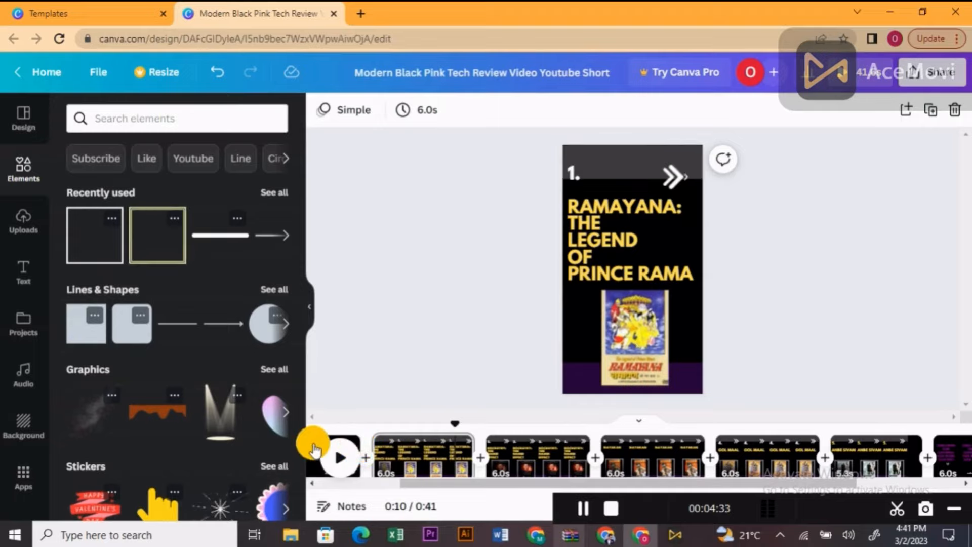
left_click(324, 446)
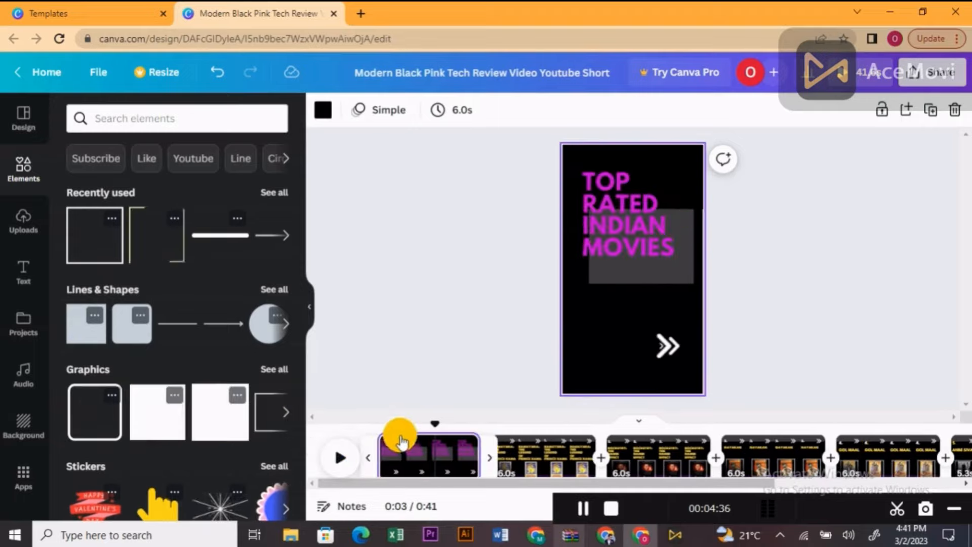
left_click(347, 460)
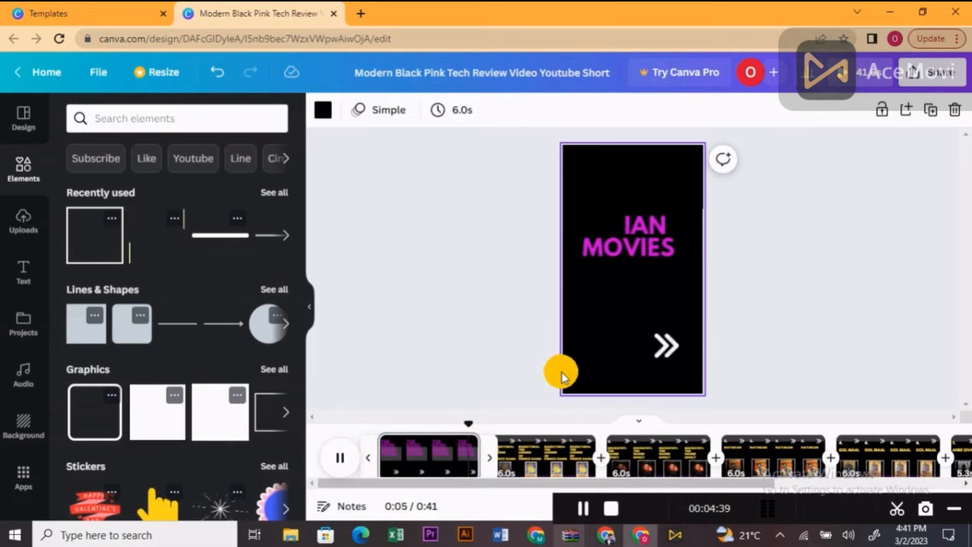